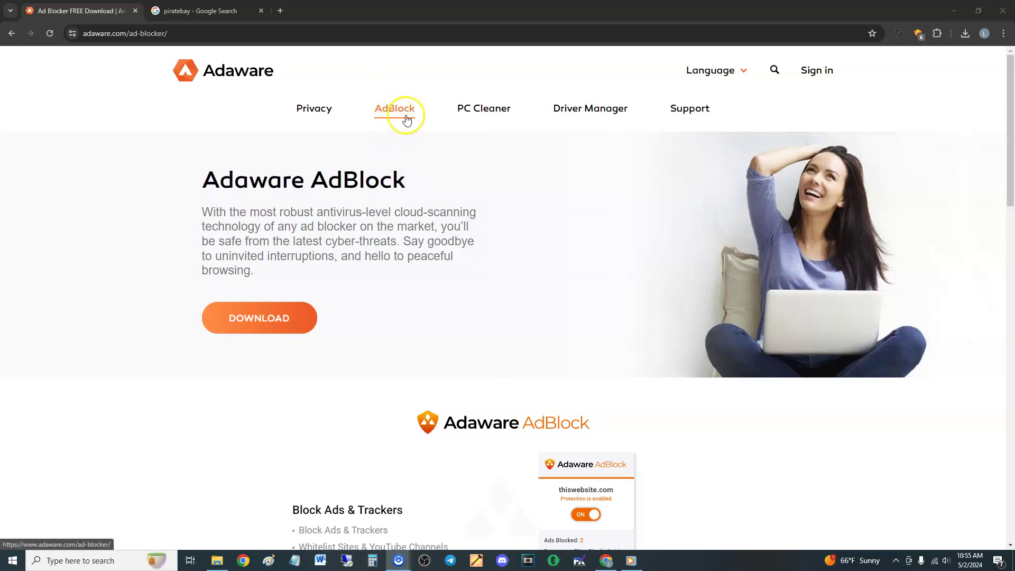
Open the Adaware AdBlock store page from its download link and enable the extension's protection and pop-up blocking there.
left_click(290, 332)
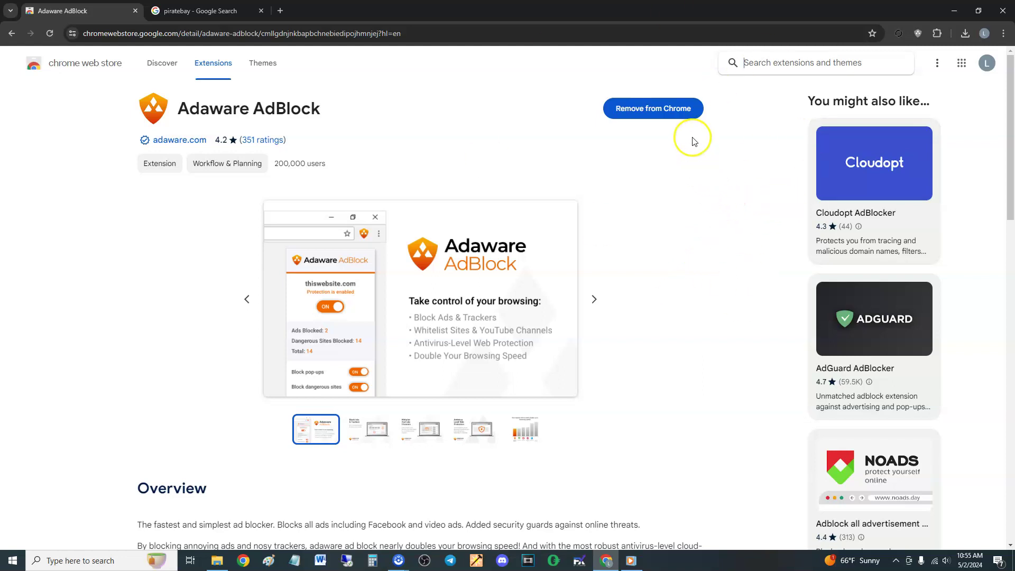
left_click(917, 34)
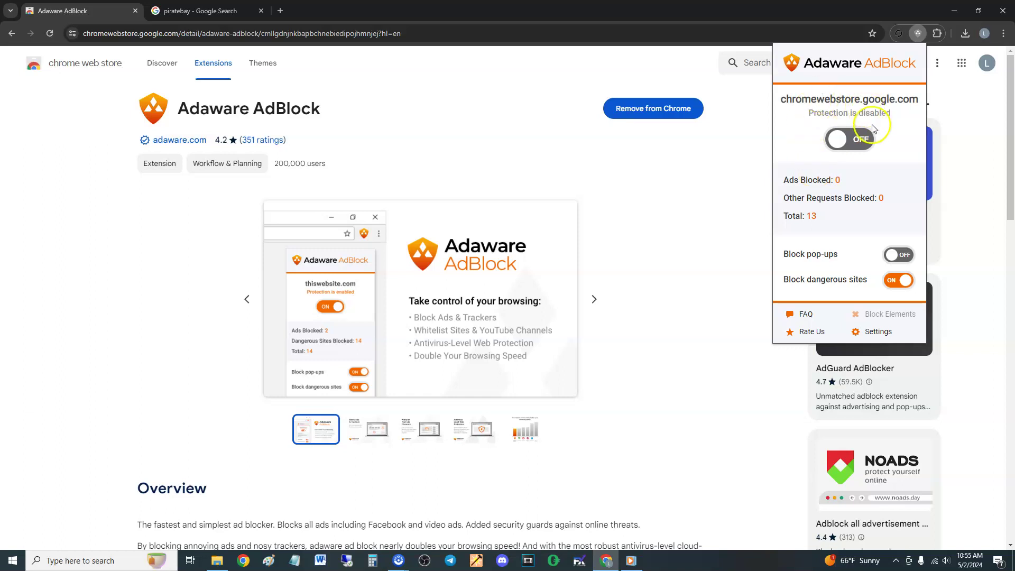
left_click(873, 141)
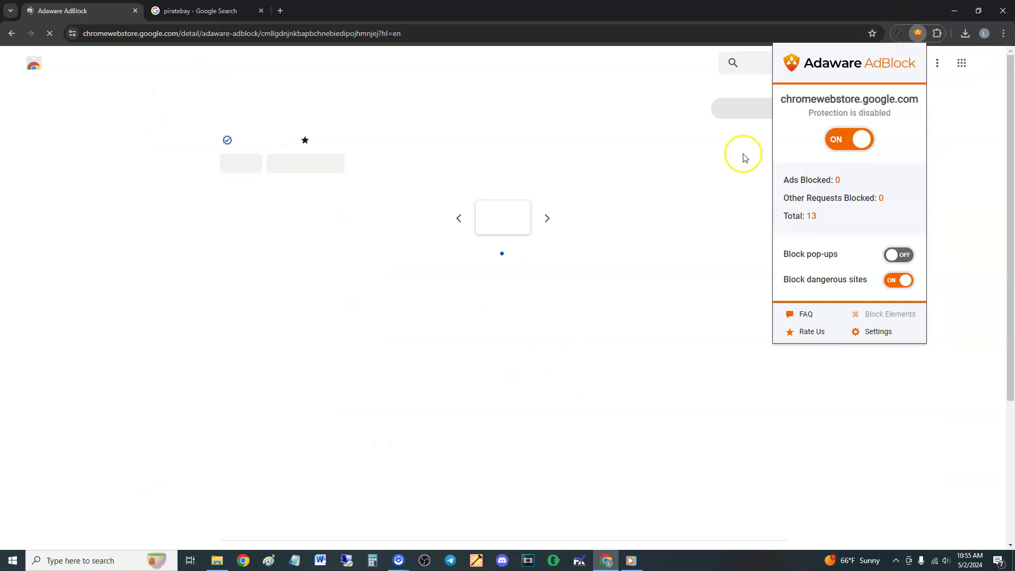
left_click(917, 34)
left_click(917, 33)
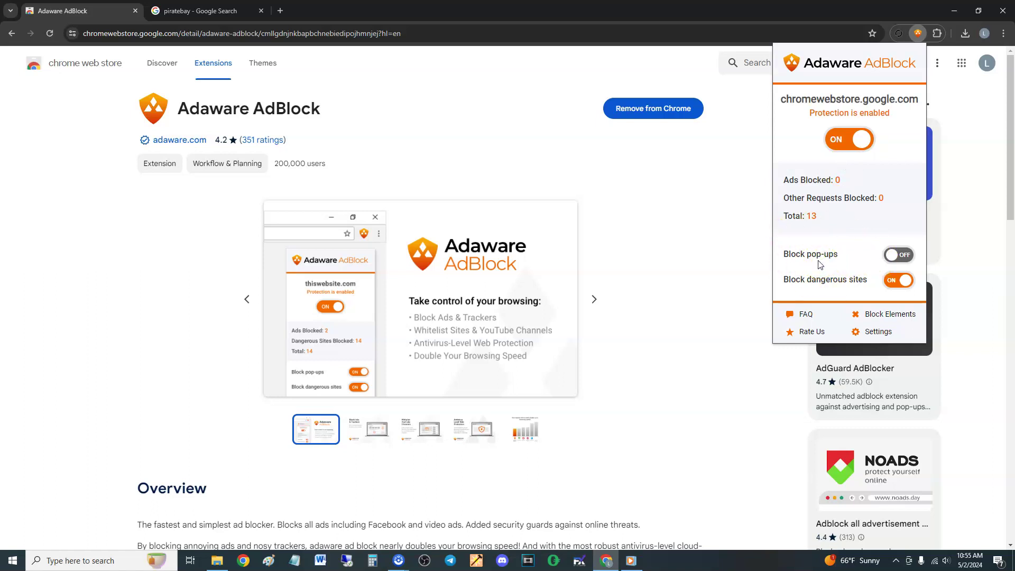
left_click(893, 262)
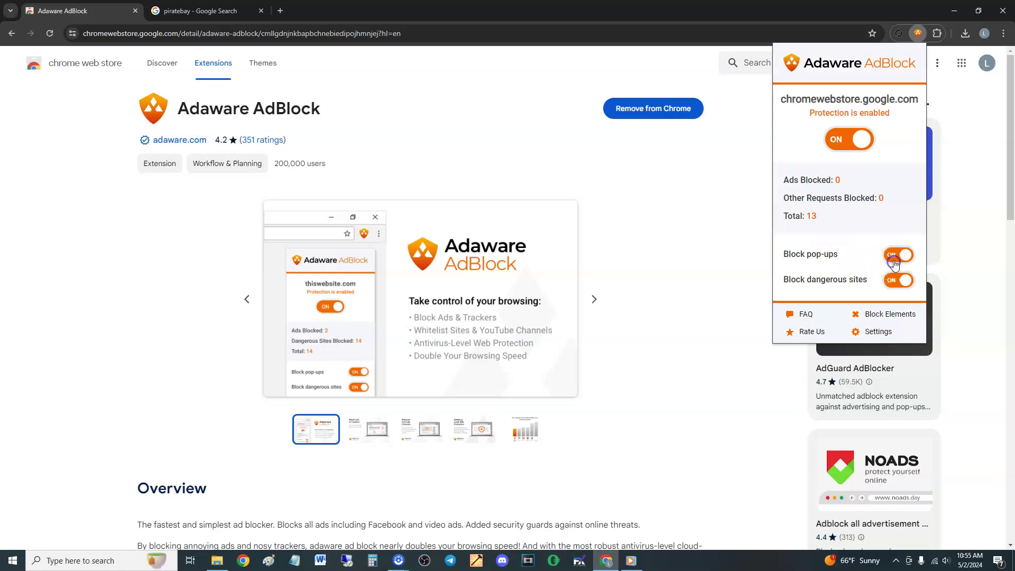
Open the AdBlock settings and review the Filter lists, My filters and Trusted sites pages.
left_click(879, 332)
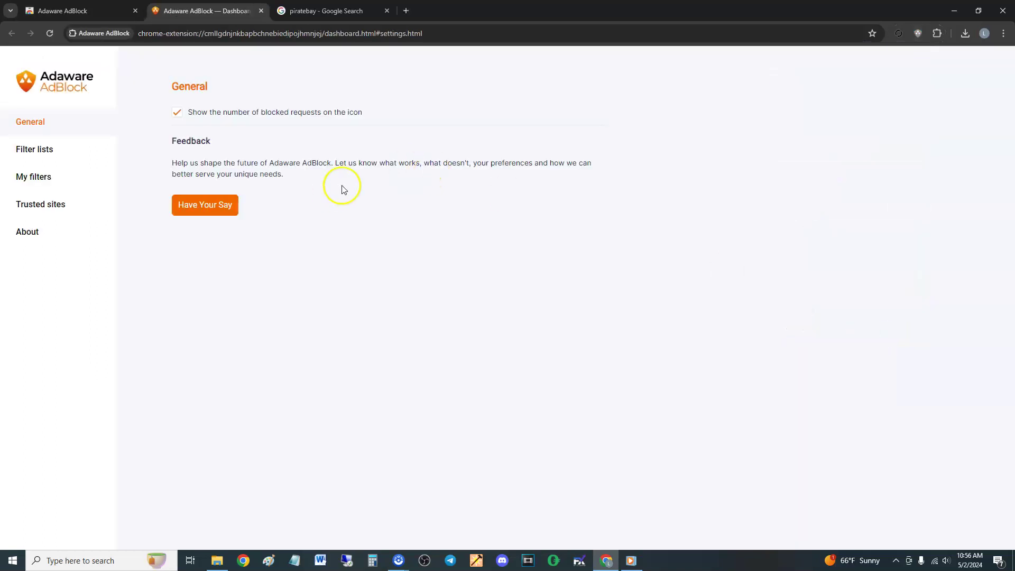
left_click(62, 150)
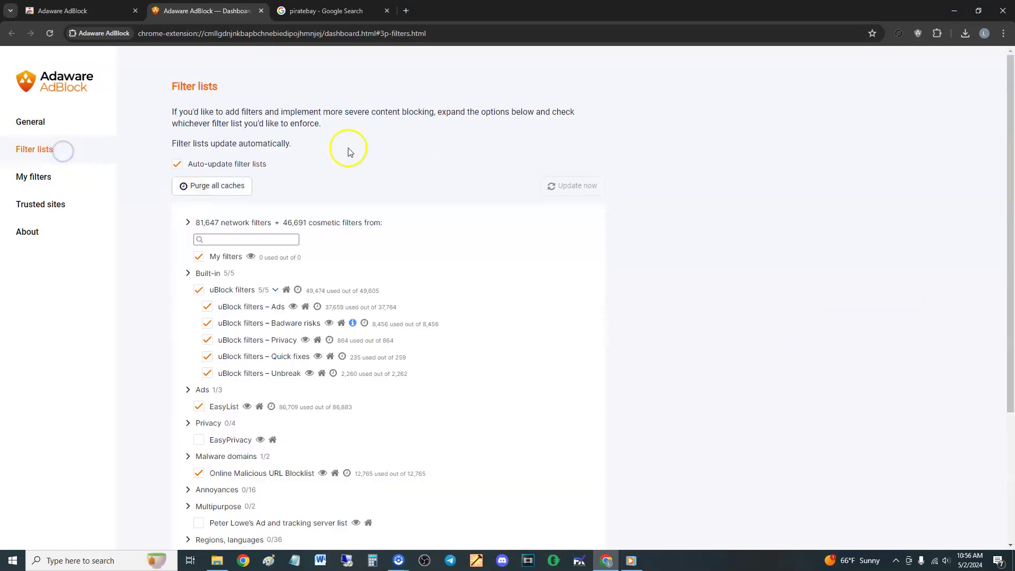
scroll(399, 182, "down", 3)
scroll(399, 181, "up", 3)
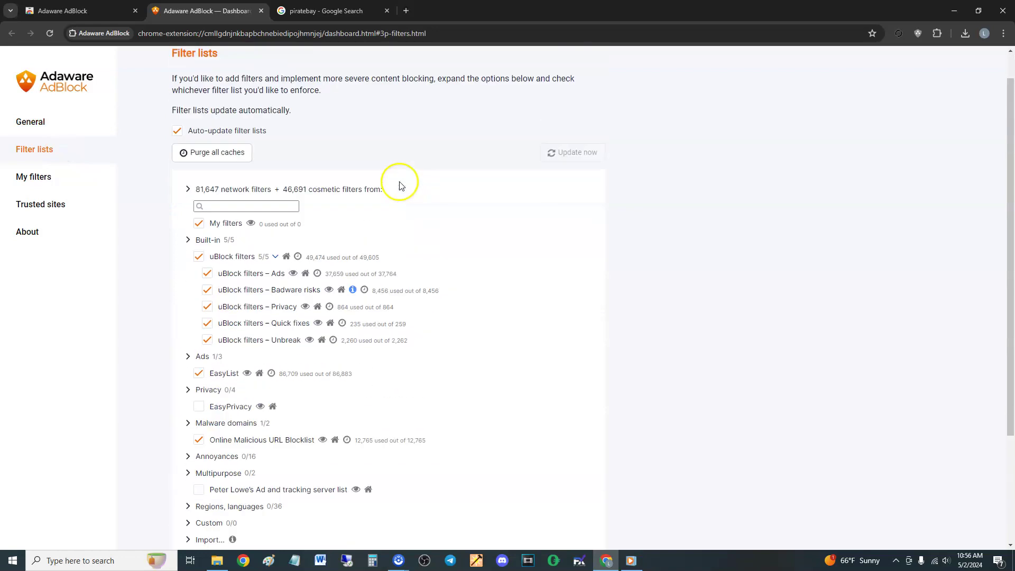
left_click(35, 176)
left_click(68, 204)
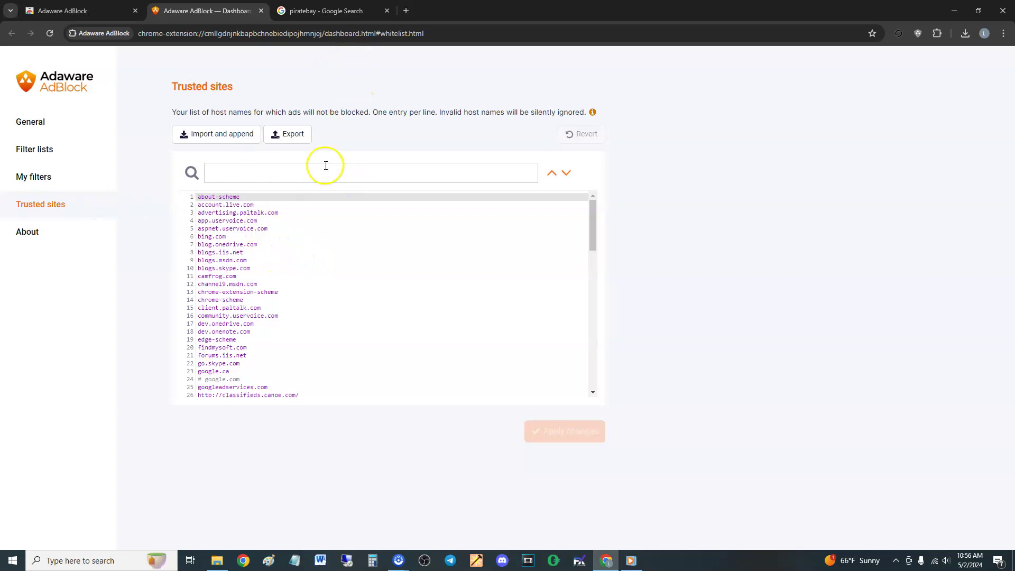
Open the thepiratebay3.co site from the piratebay Google search results.
left_click(325, 11)
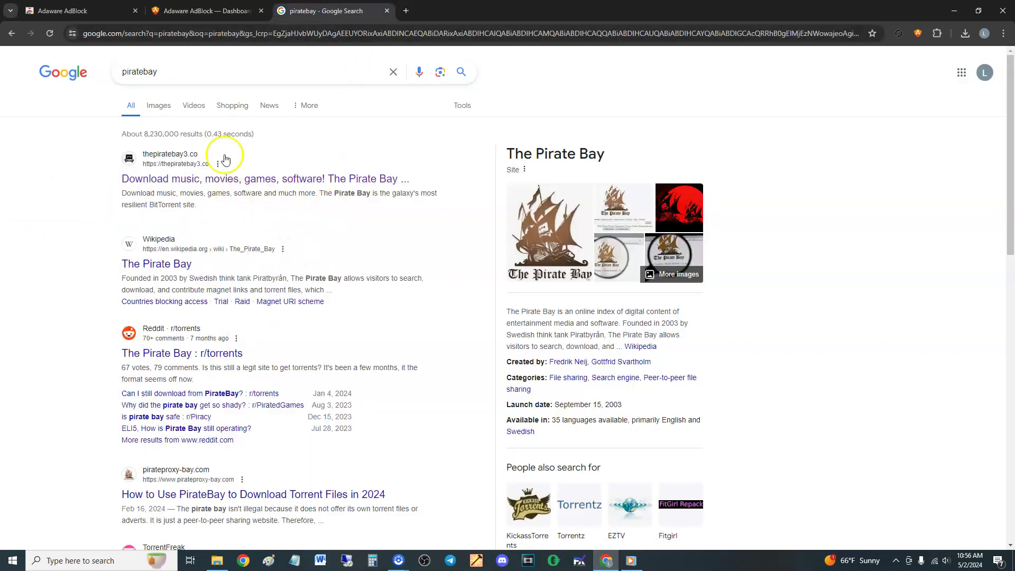
left_click(200, 179)
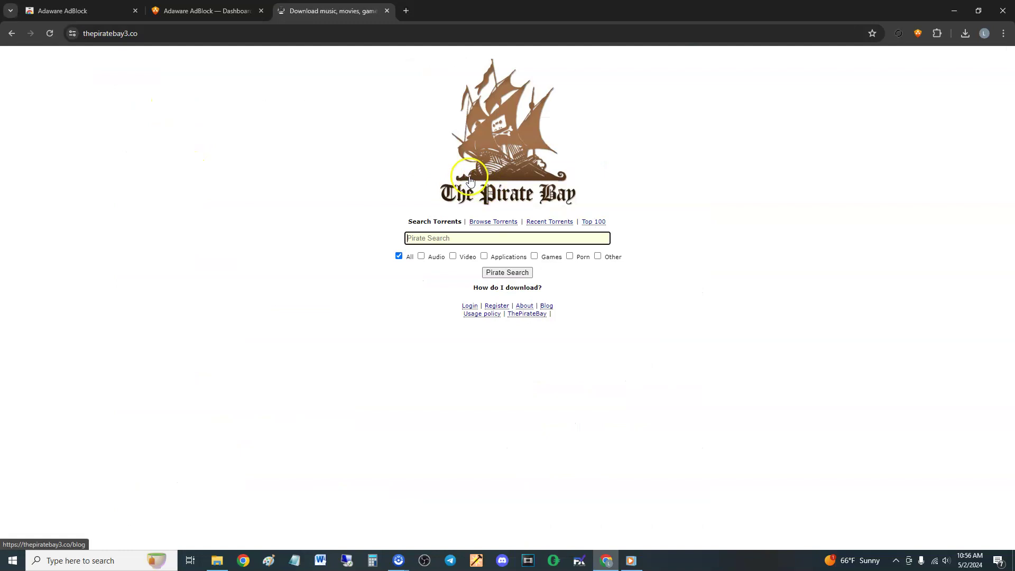
Return to AdBlock's Trusted sites, open the file chooser for importing entries and cancel it.
left_click(235, 11)
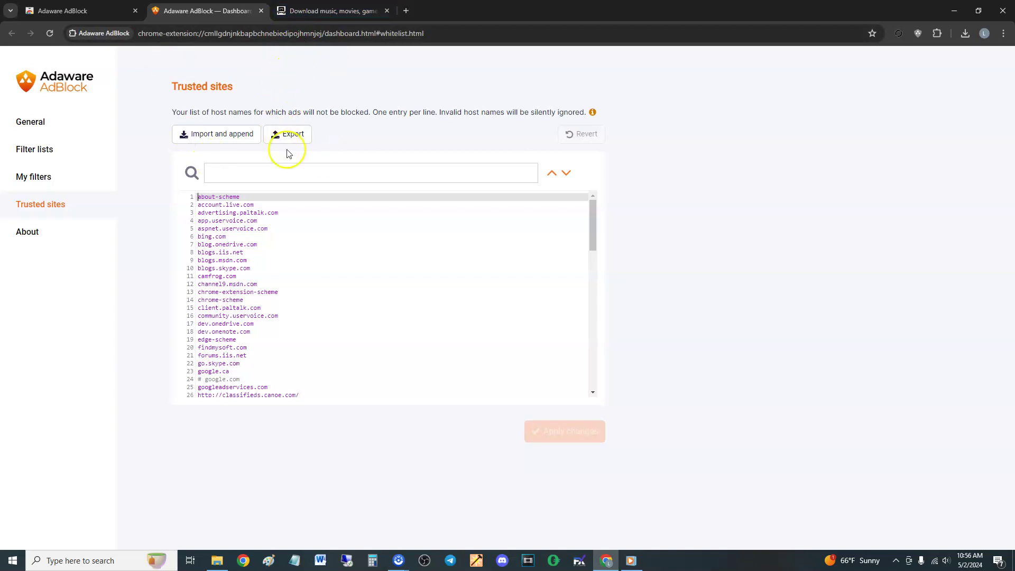
left_click(46, 210)
left_click(281, 169)
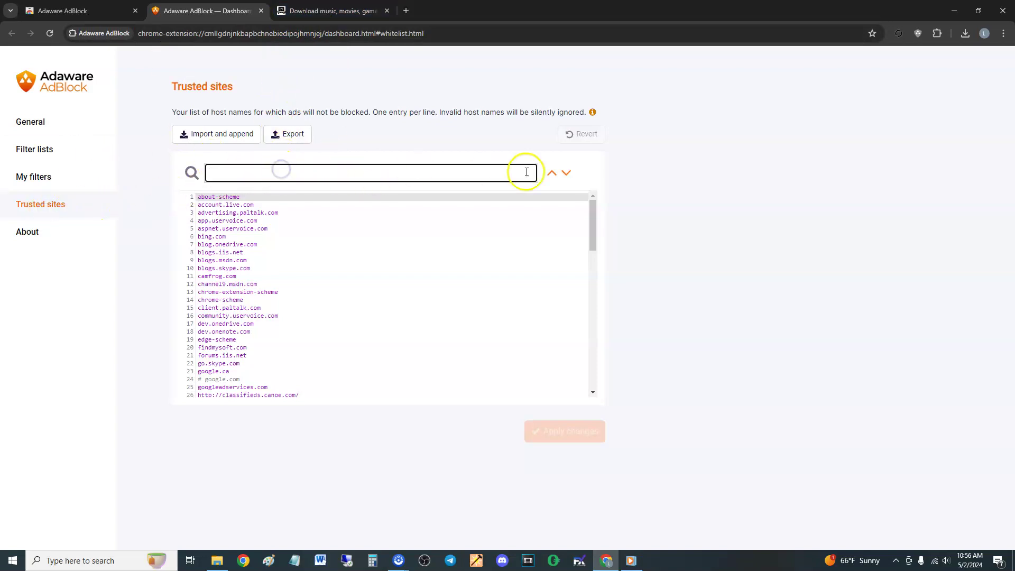
left_click(214, 134)
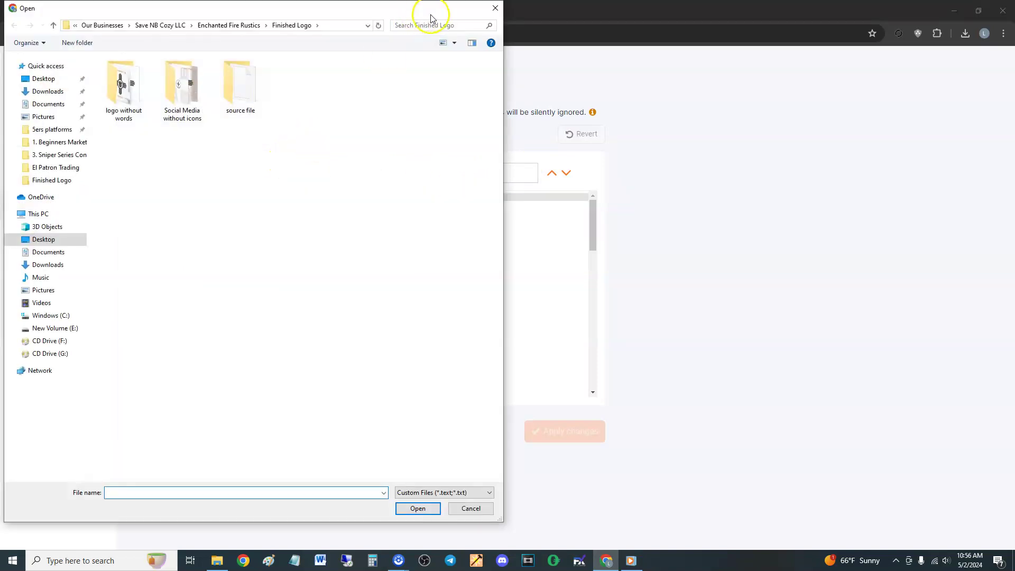
left_click(494, 9)
left_click(296, 166)
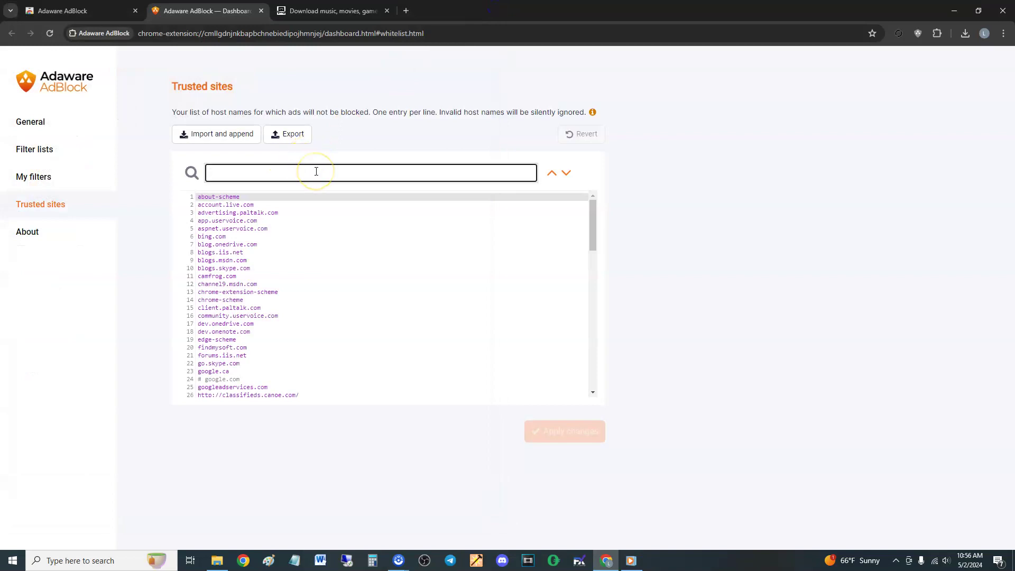
left_click(350, 8)
left_click(273, 34)
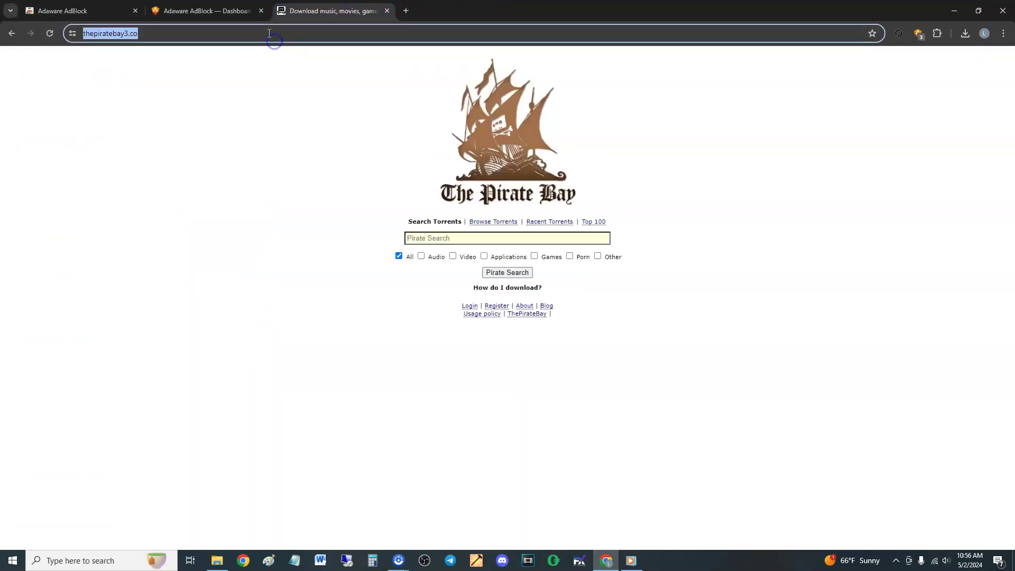
type("v")
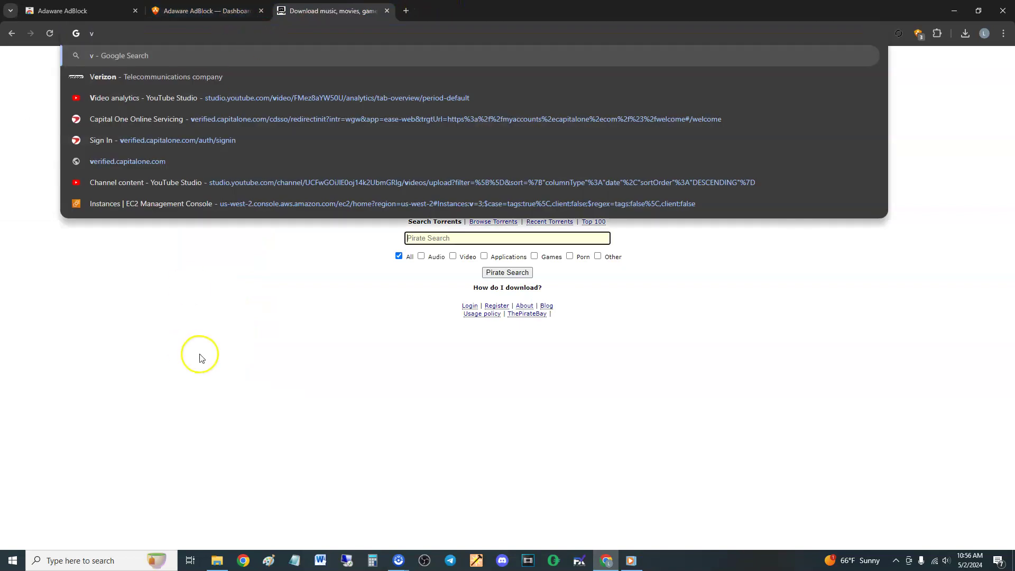
left_click(199, 355)
left_click(206, 11)
left_click(317, 10)
left_click(140, 35)
key("BackSpace")
left_click(232, 11)
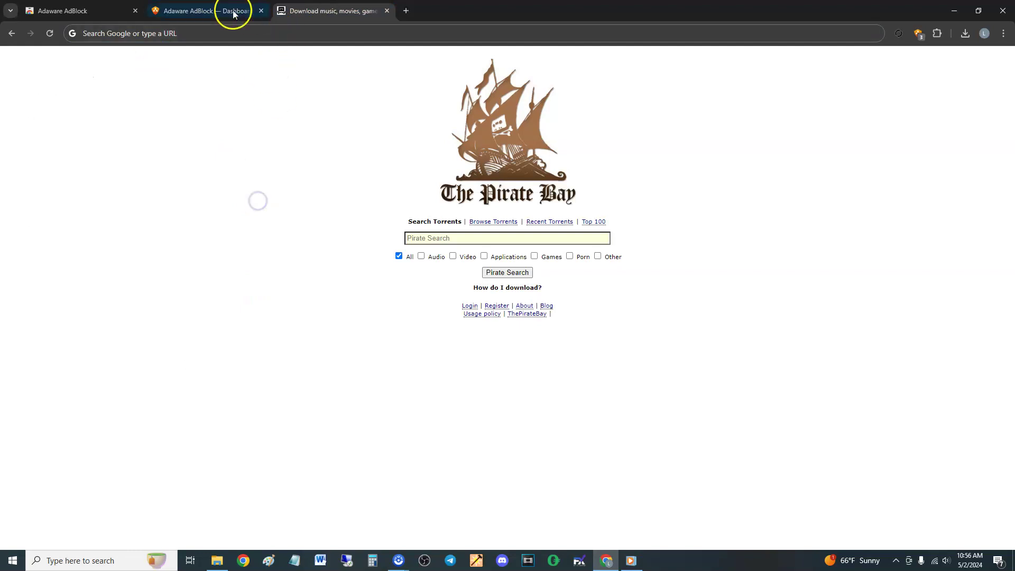
left_click(313, 7)
left_click(130, 35)
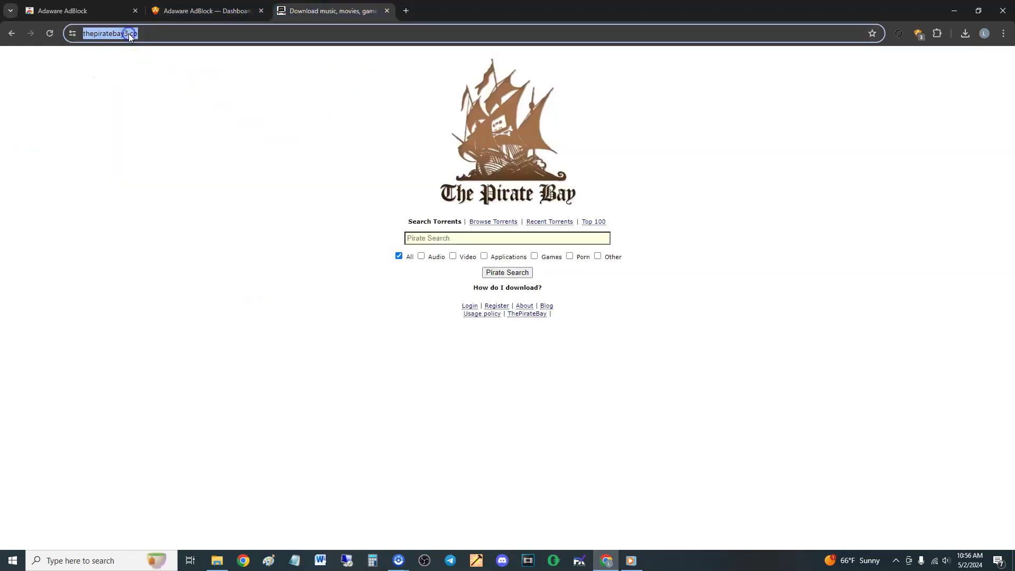
key("ctrl+c")
left_click(204, 11)
left_click(273, 173)
key("ctrl+v")
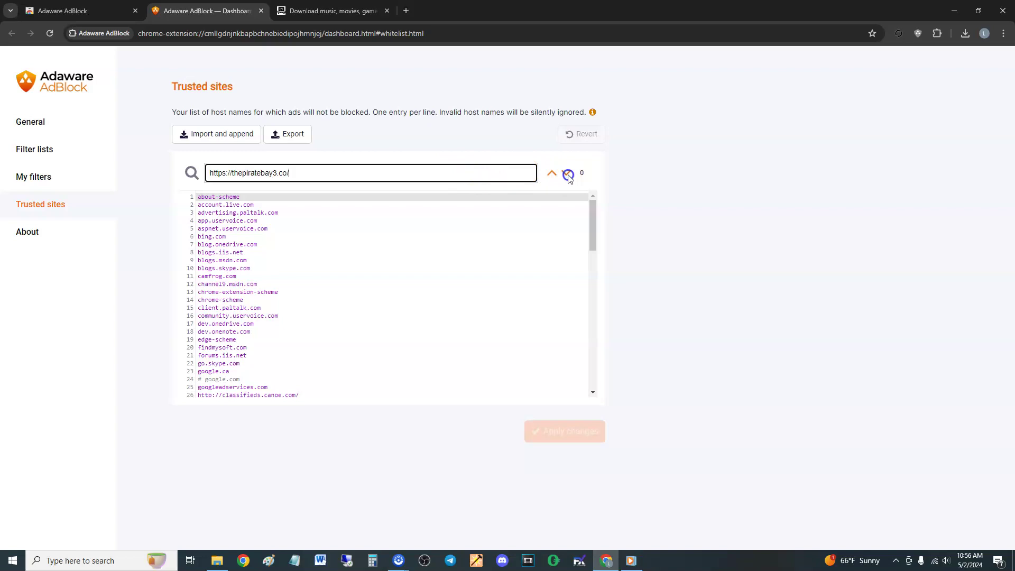
left_click(428, 162)
Close the untitled Notepad note containing the copied address without saving and return to the Trusted sites search.
left_click(726, 333)
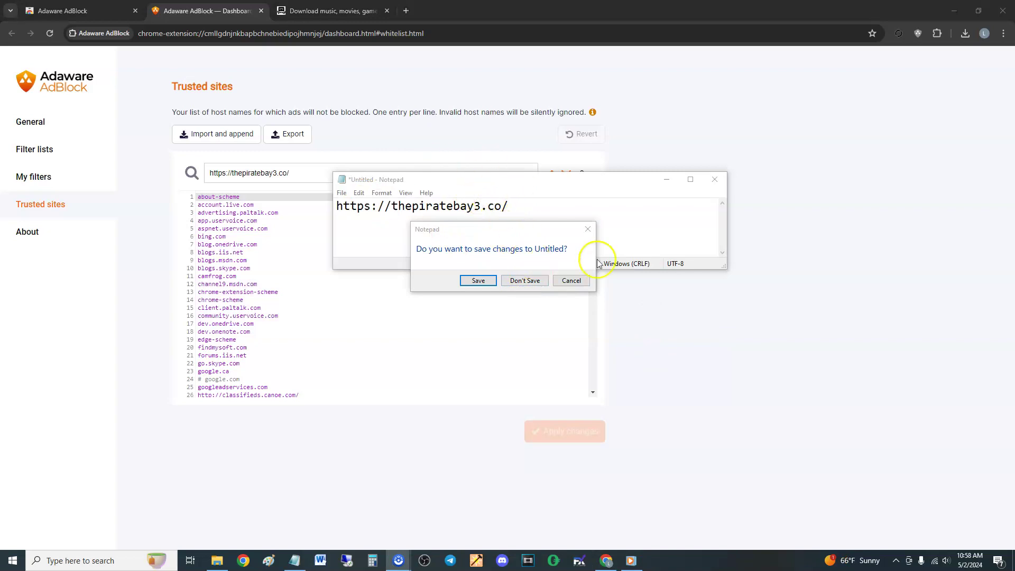
left_click(537, 279)
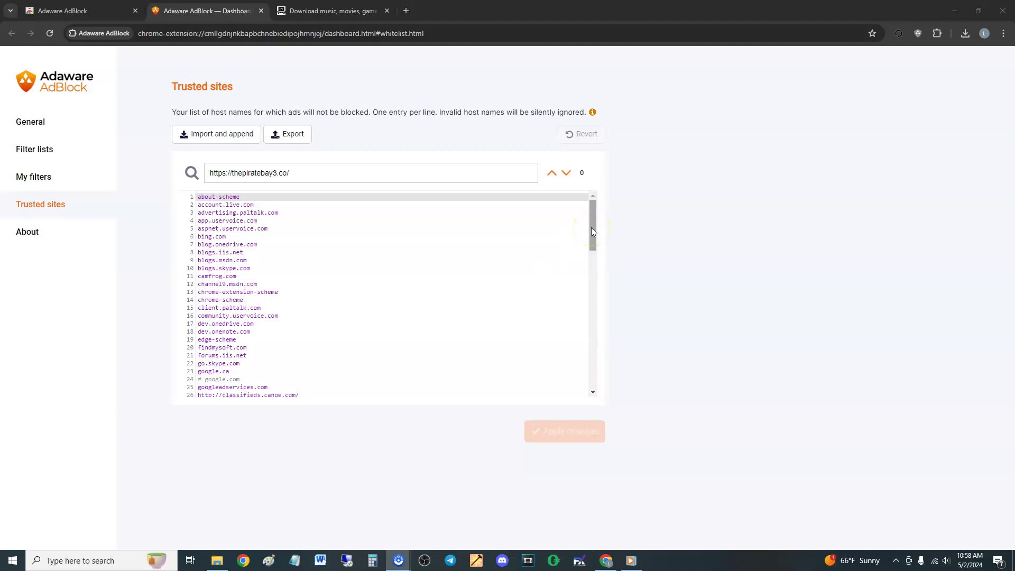
left_click(589, 238)
left_click(334, 173)
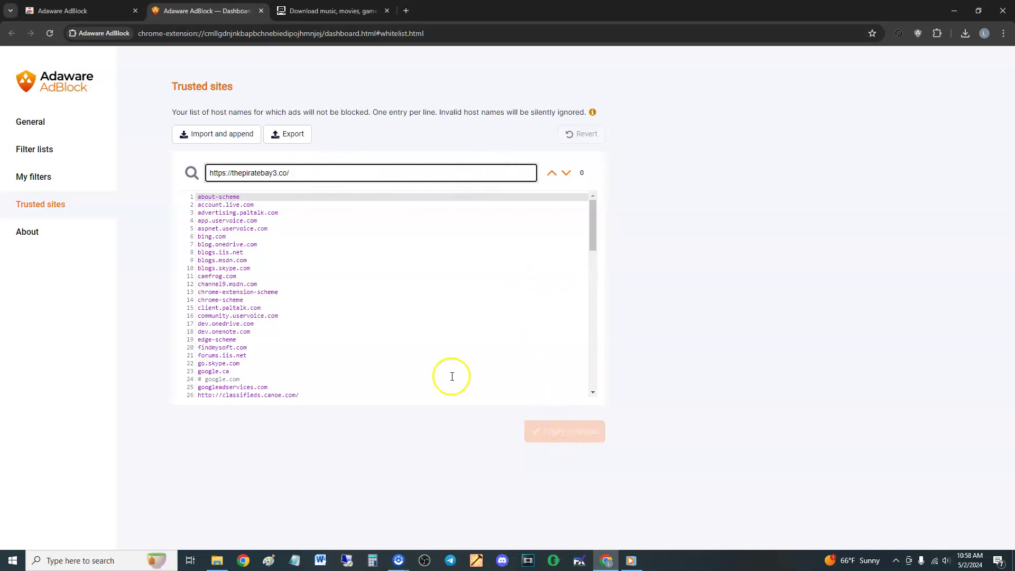
Review the My filters and Trusted sites pages and check The Pirate Bay page.
left_click(47, 178)
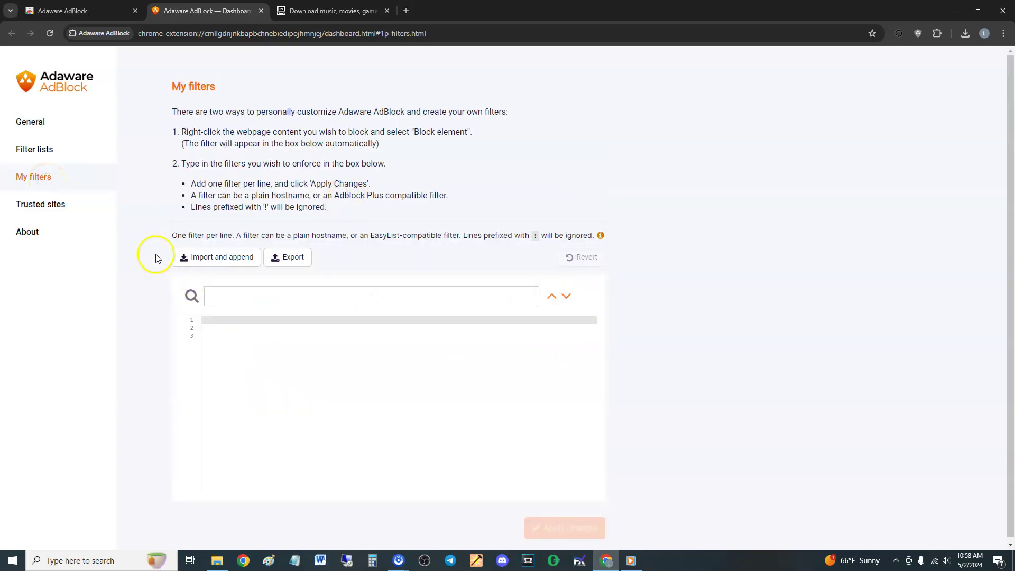
left_click(65, 203)
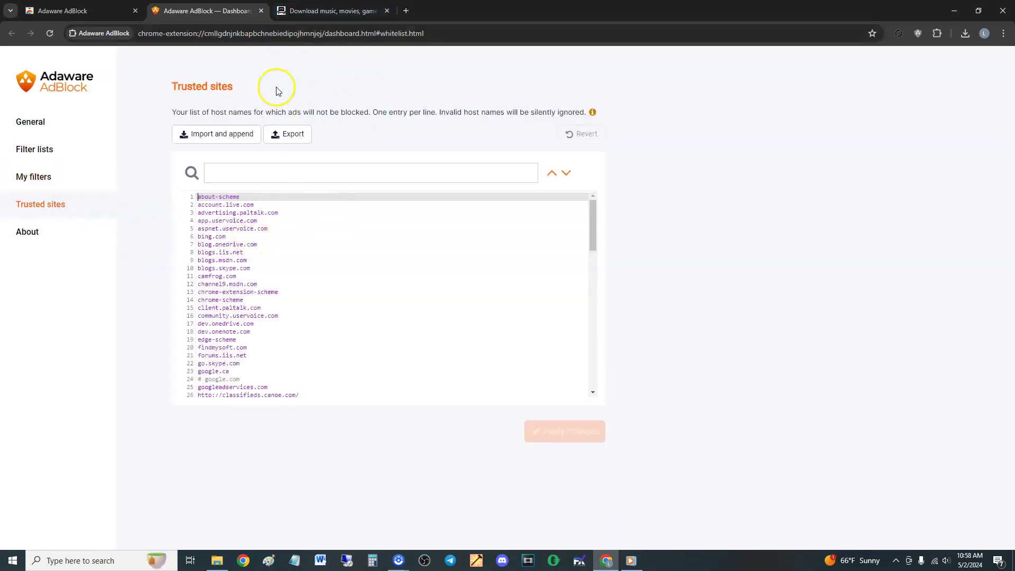
left_click(329, 11)
left_click(256, 152)
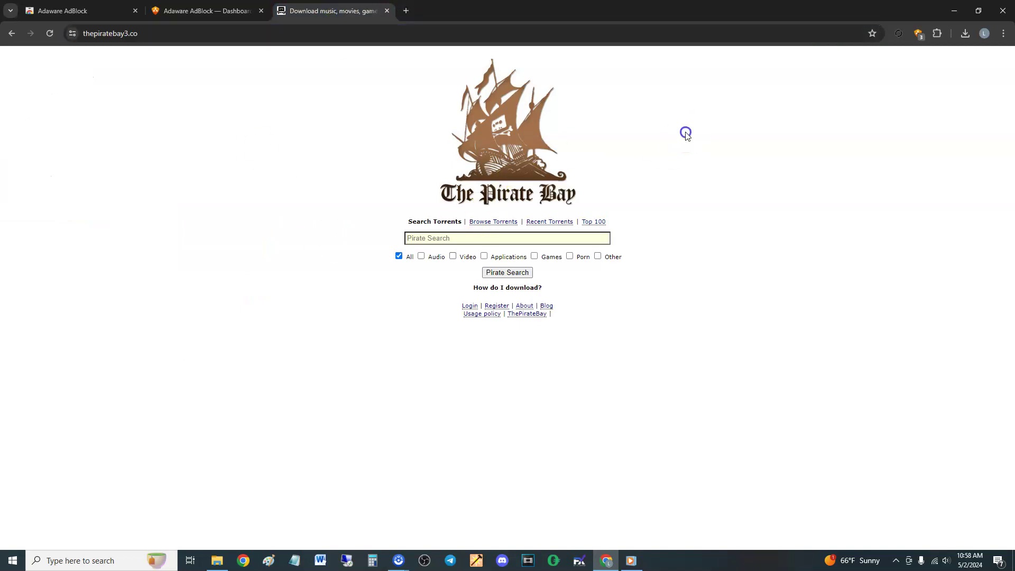
key("ctrl+shift+Tab")
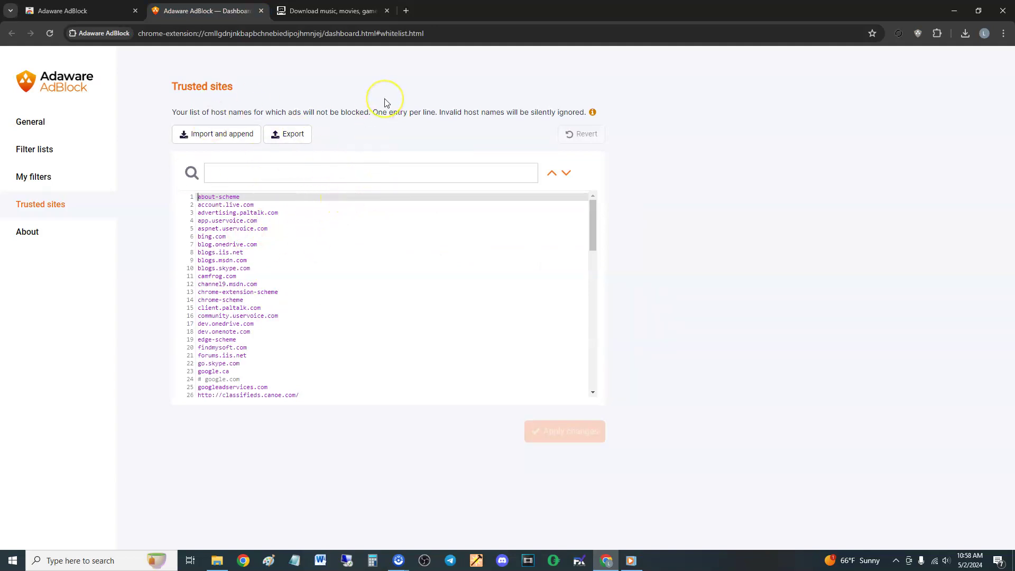
Search The Pirate Bay for "the chosen" across all categories.
left_click(351, 14)
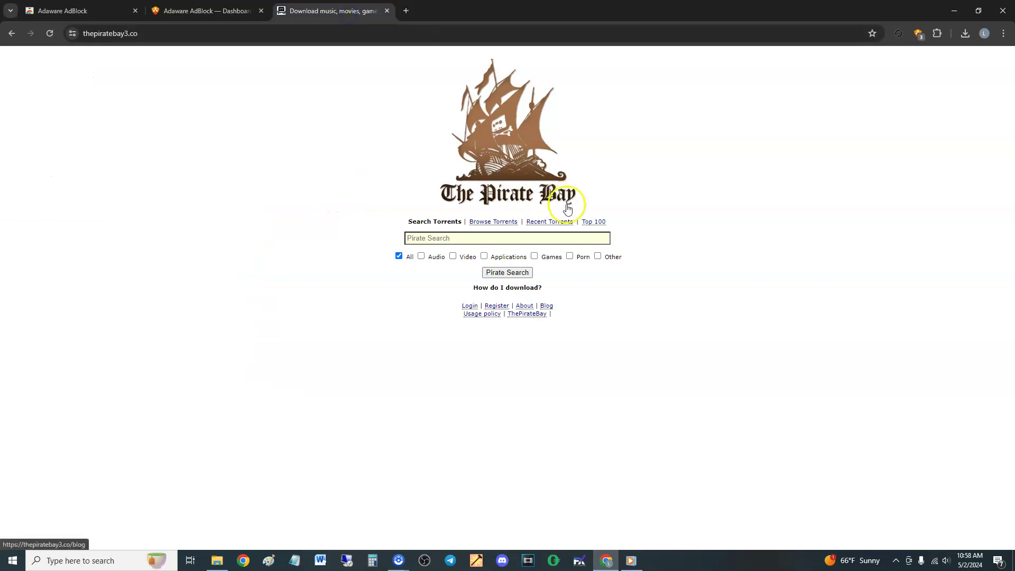
left_click(516, 240)
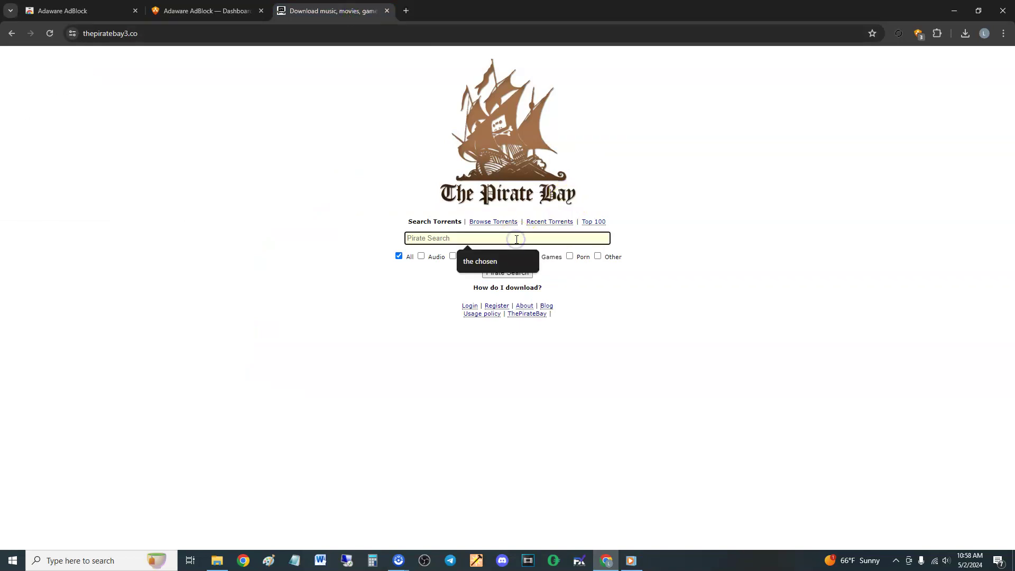
left_click(433, 305)
left_click(462, 236)
left_click(484, 261)
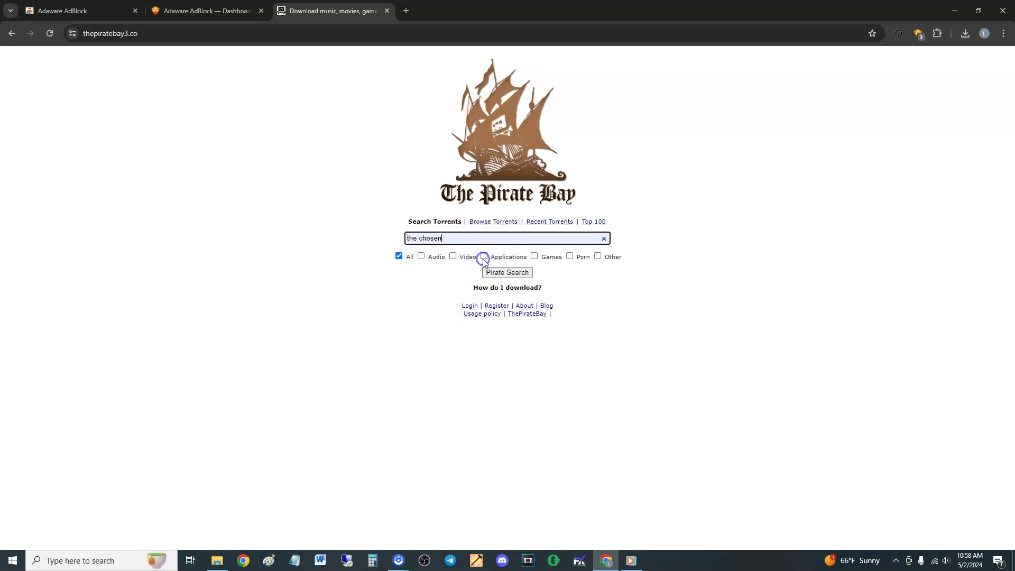
left_click(505, 273)
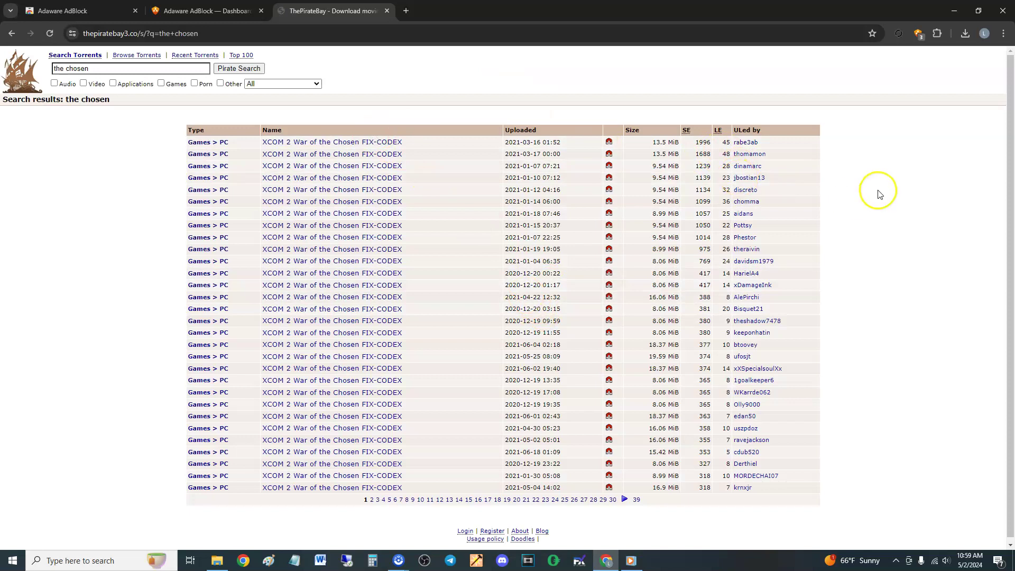
Turn on AdBlock's pop-up blocking for thepiratebay3.co.
left_click(920, 31)
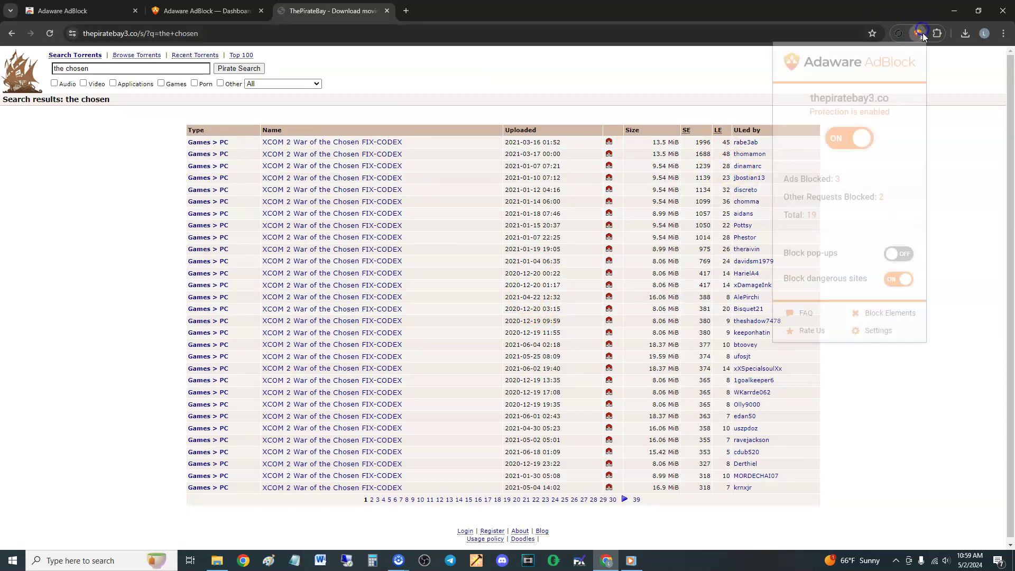
left_click(898, 255)
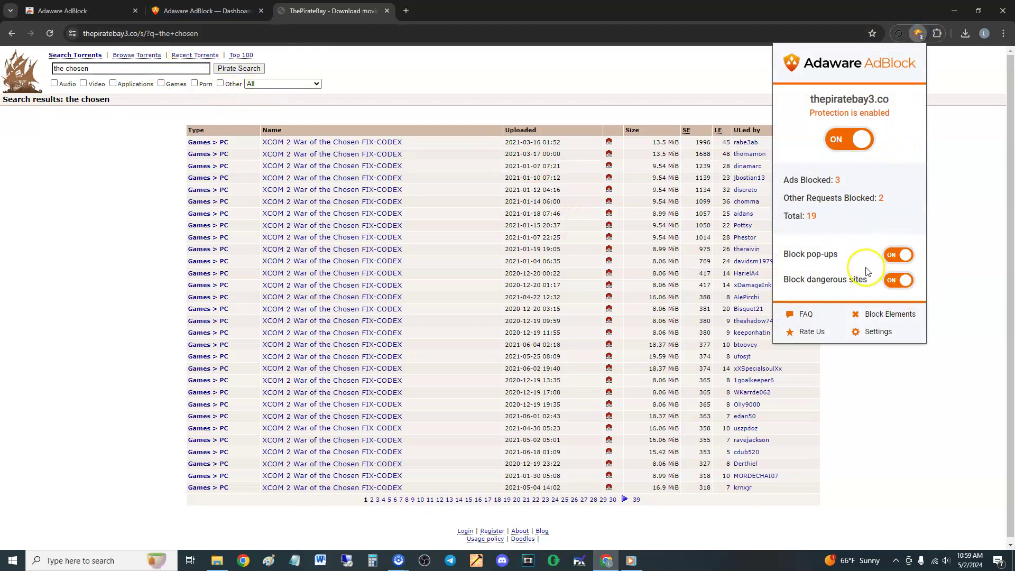
left_click(159, 154)
Go back to The Pirate Bay home page, check AdBlock's status and repeat the search for "the chosen".
left_click(13, 35)
left_click(500, 238)
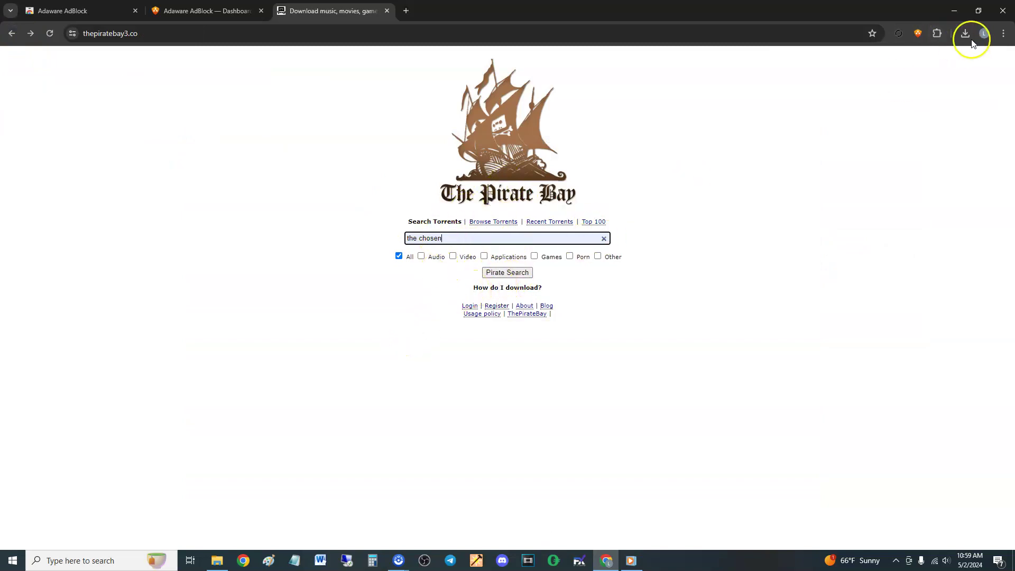
left_click(917, 33)
left_click(726, 236)
left_click(491, 238)
left_click(504, 271)
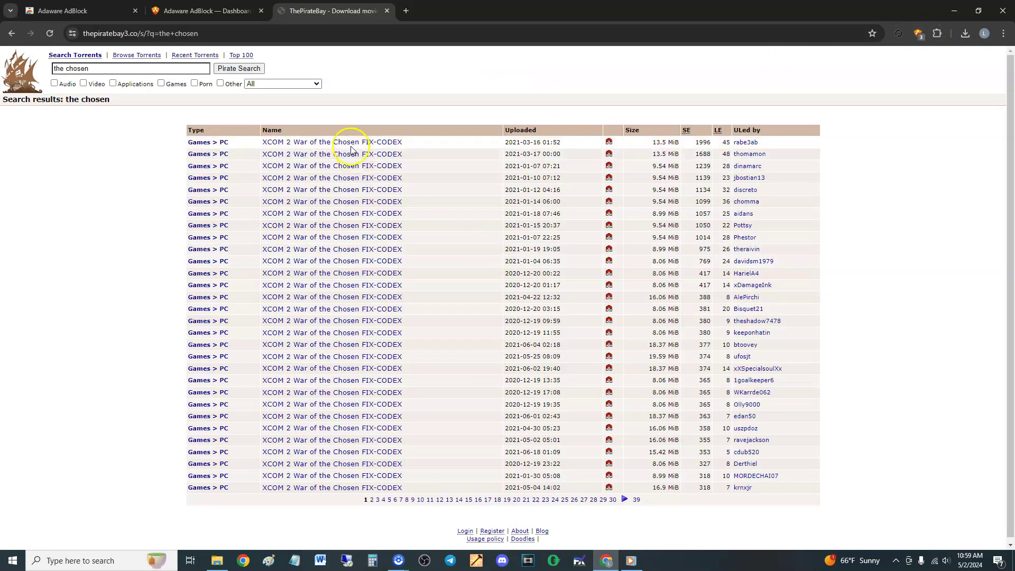
Try the torrent link of the second "XCOM 2 War of the Chosen FIX-CODEX" result and return to The Pirate Bay home page.
left_click(324, 153)
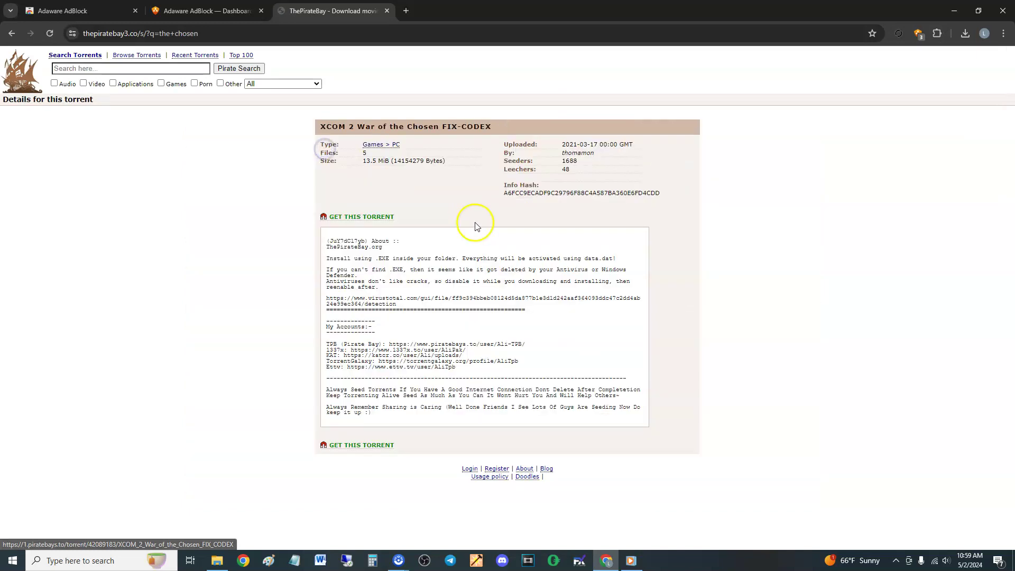
left_click(372, 219)
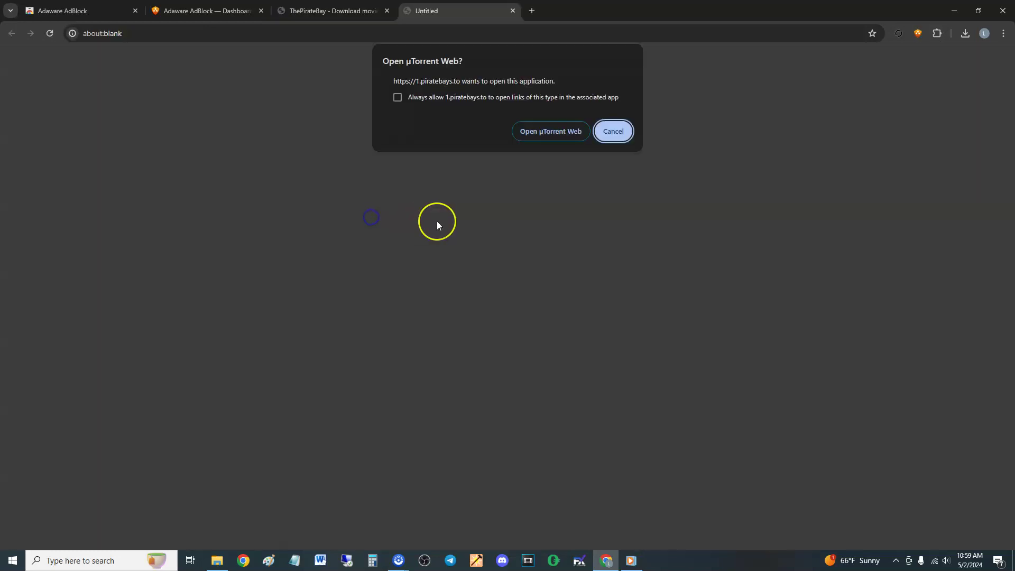
left_click(353, 15)
left_click(12, 35)
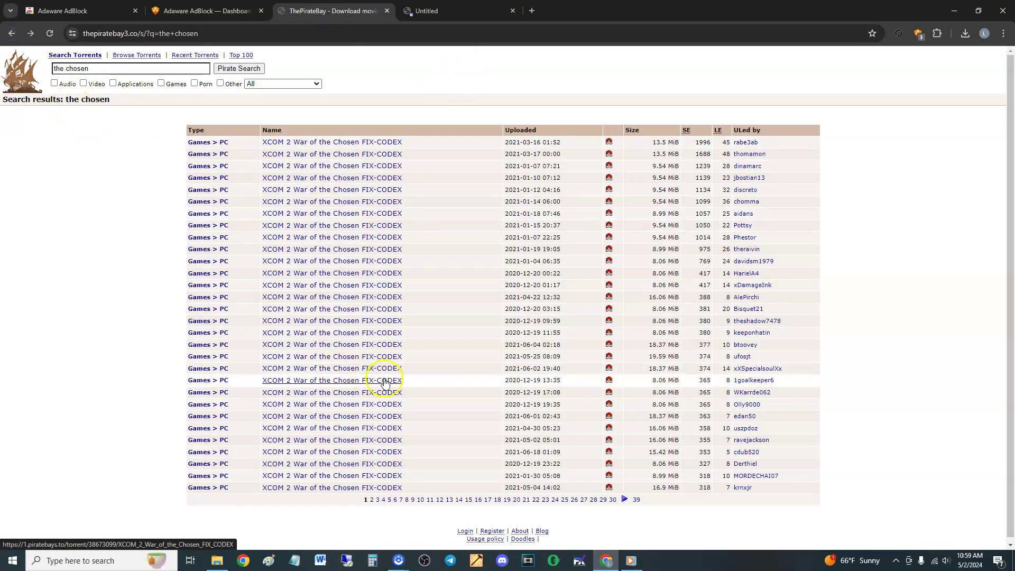
left_click(11, 33)
left_click(487, 237)
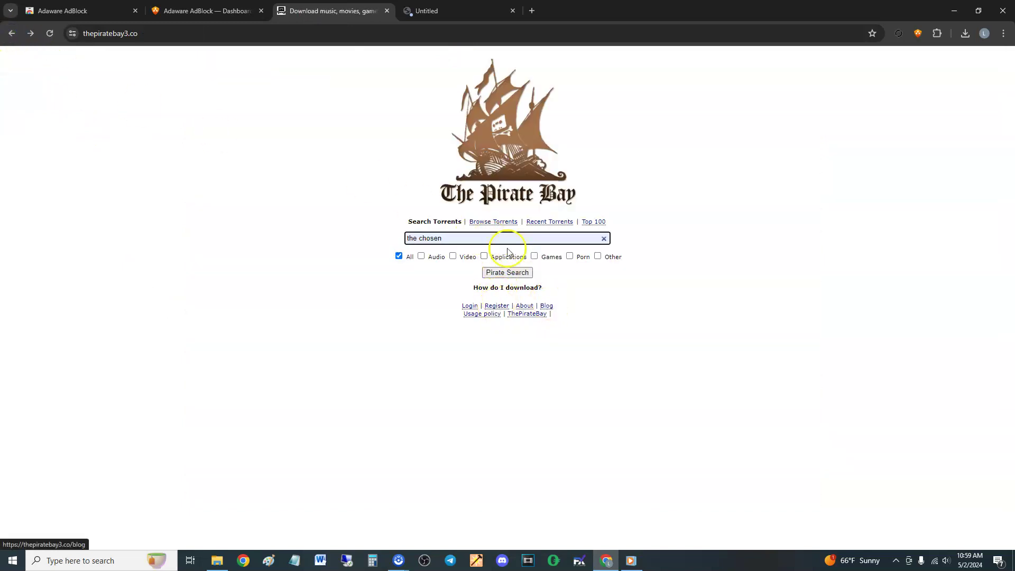
Search the web for "streameast" and open the StreamEast live streams site.
left_click(253, 35)
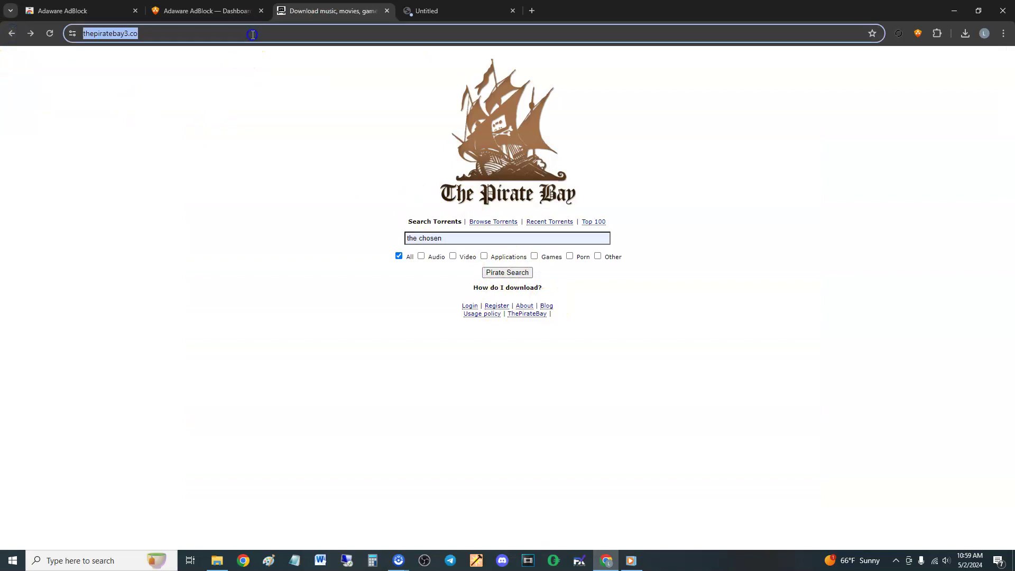
type("streamea")
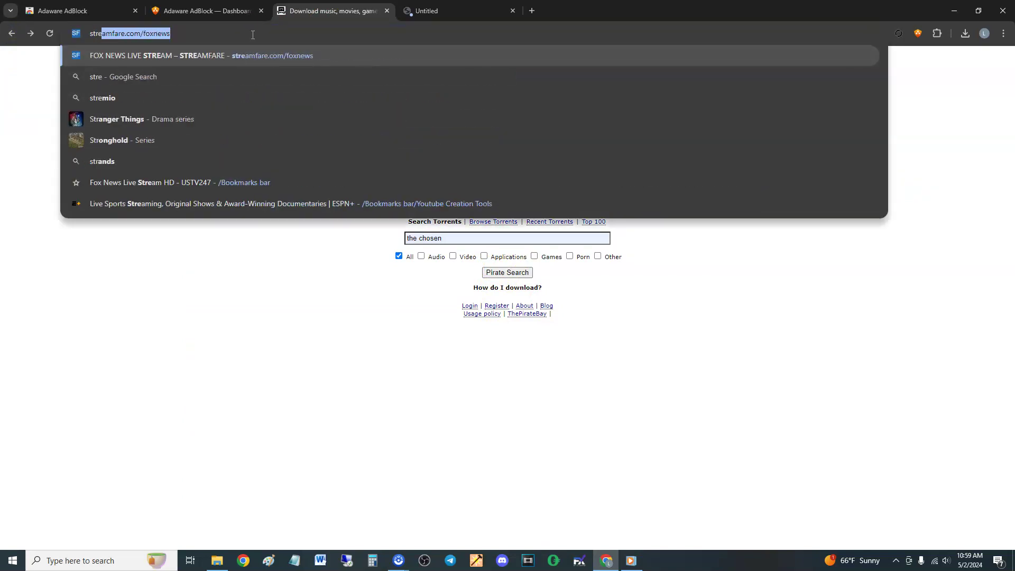
type("st")
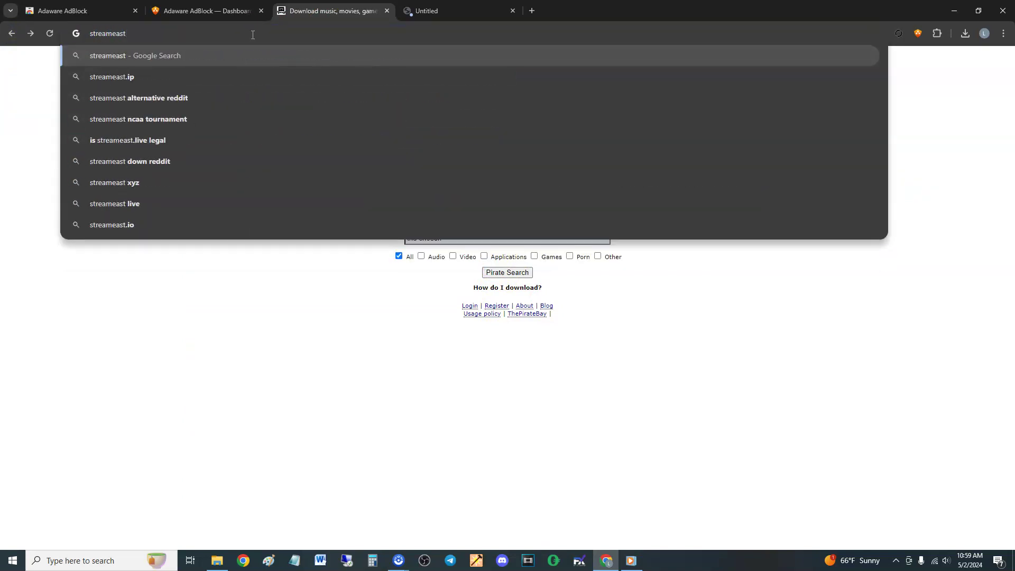
key("Return")
left_click(245, 207)
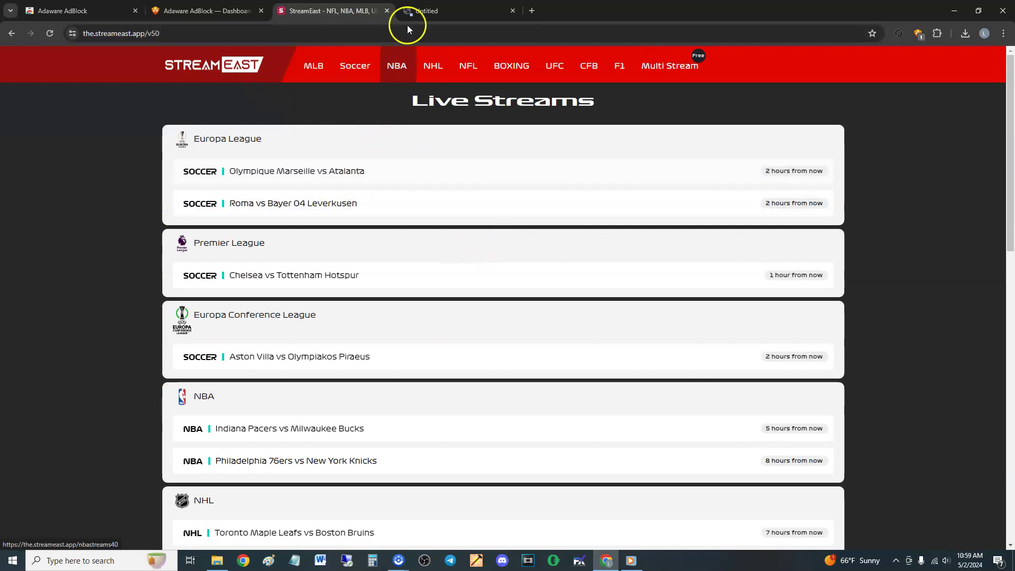
Turn on AdBlock's pop-up blocking for the.streameast.app.
left_click(919, 33)
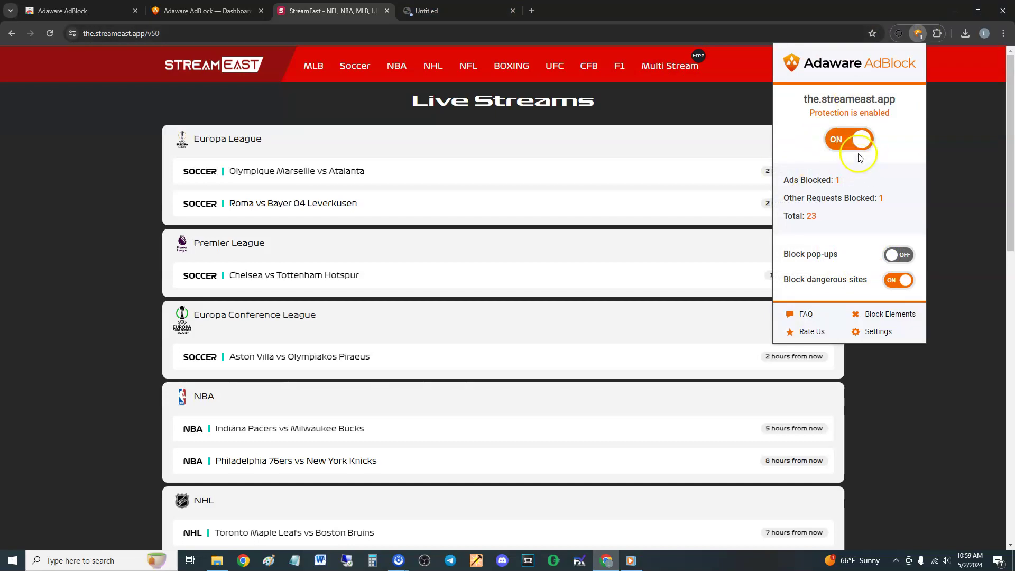
left_click(898, 255)
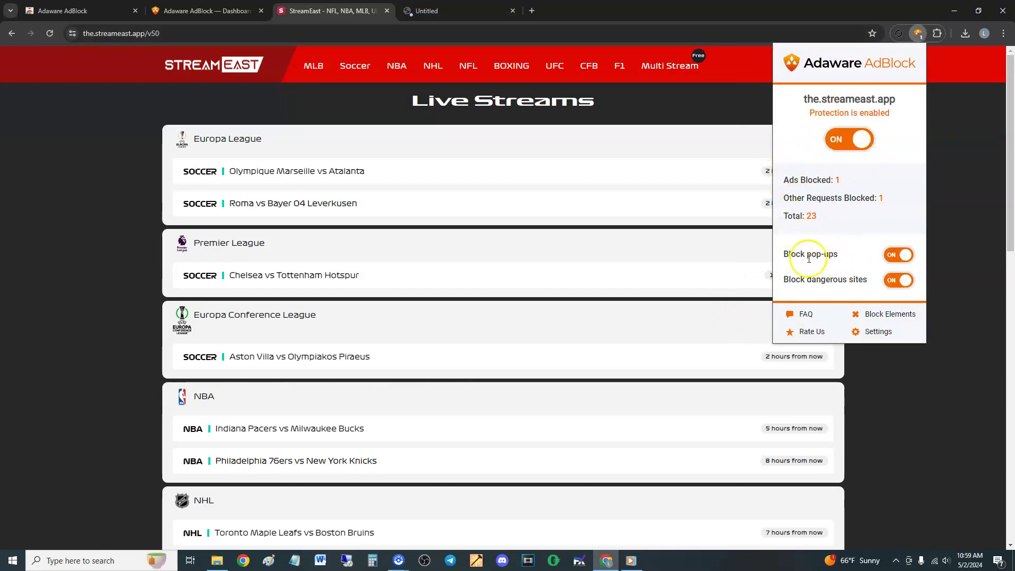
left_click(562, 211)
Open the Olympique Marseille vs Atalanta stream and try to play it, including a playback retry.
left_click(319, 174)
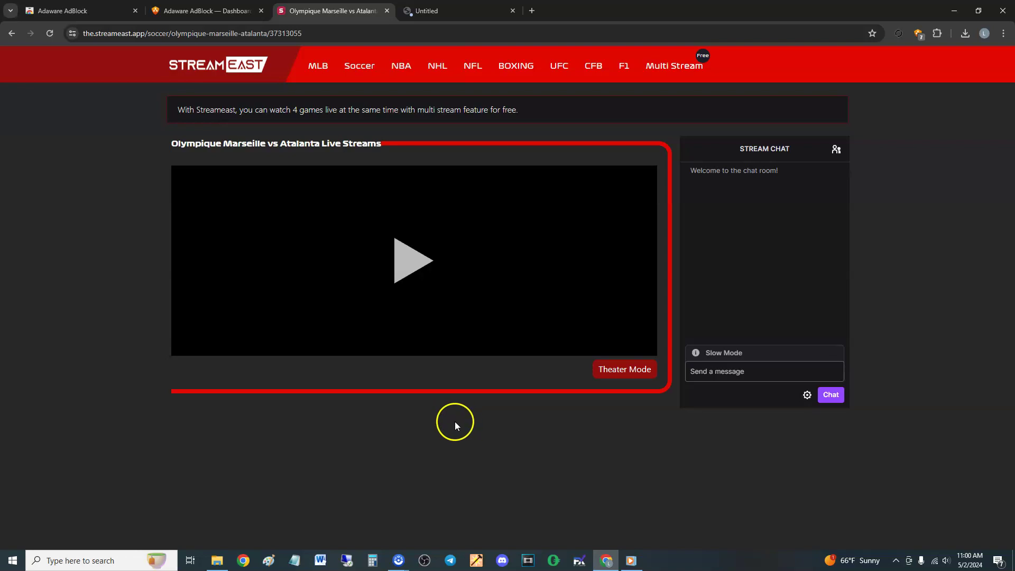
left_click(395, 282)
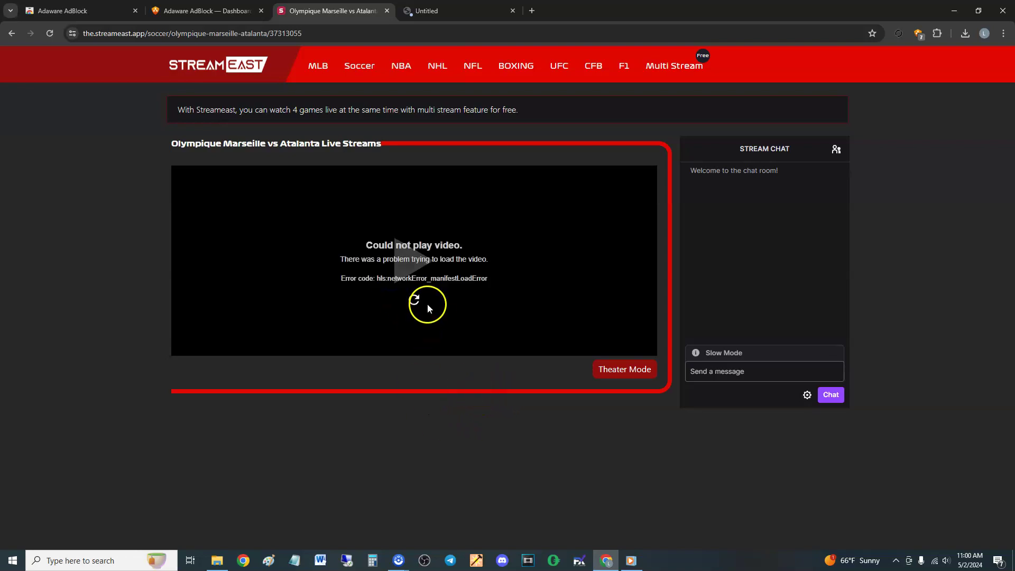
left_click(414, 297)
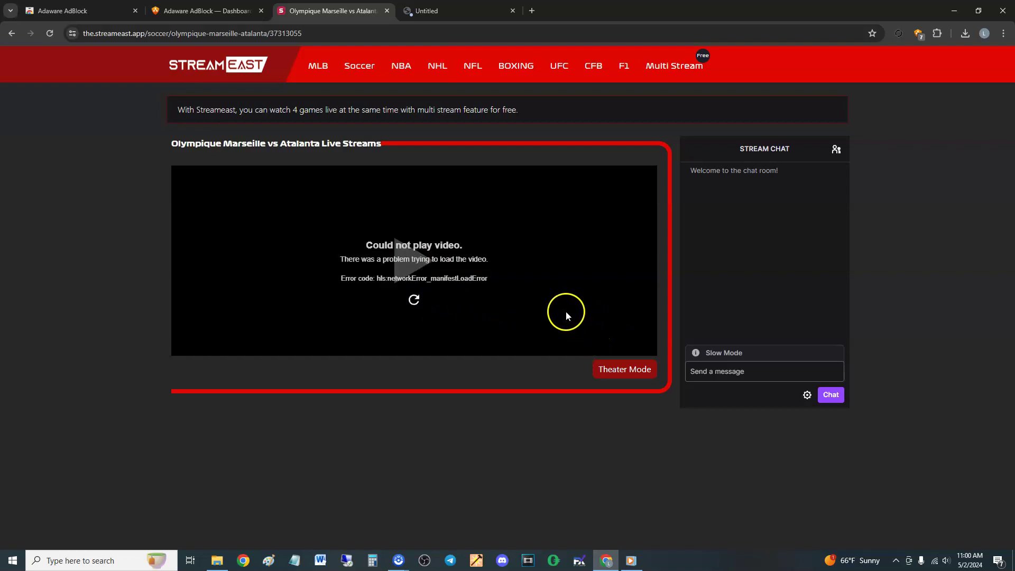
left_click(321, 137)
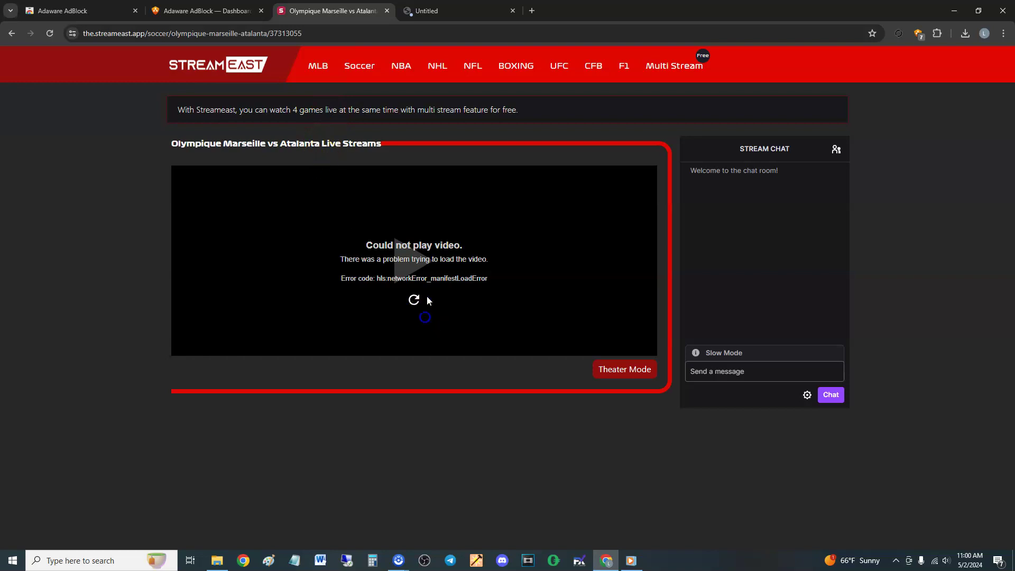
Open the live MLB stream Miami Marlins vs Colorado Rockies and reopen it from the StreamEast home page.
left_click(318, 65)
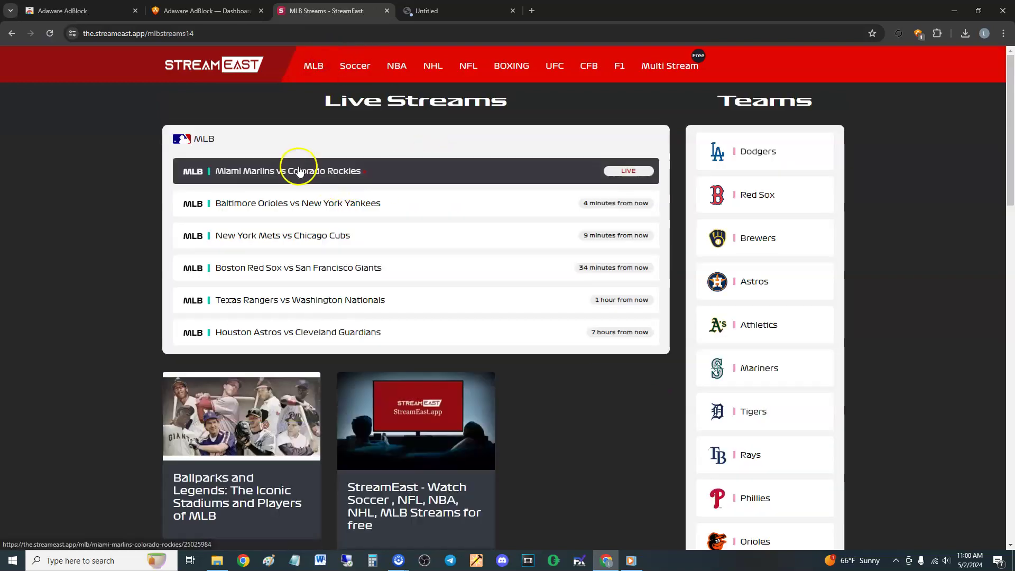
left_click(299, 171)
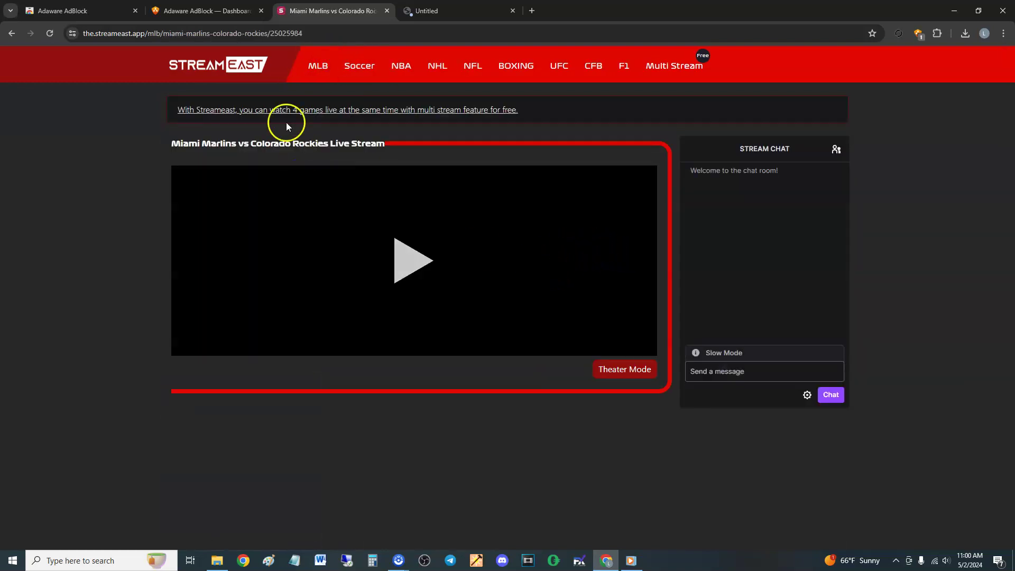
left_click(313, 63)
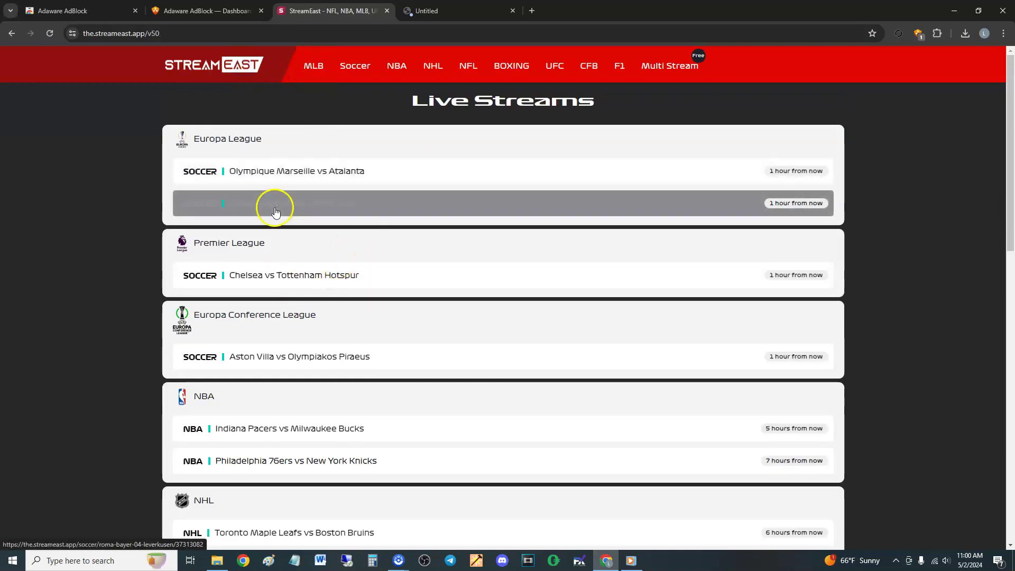
scroll(275, 212, "down", 5)
left_click(276, 389)
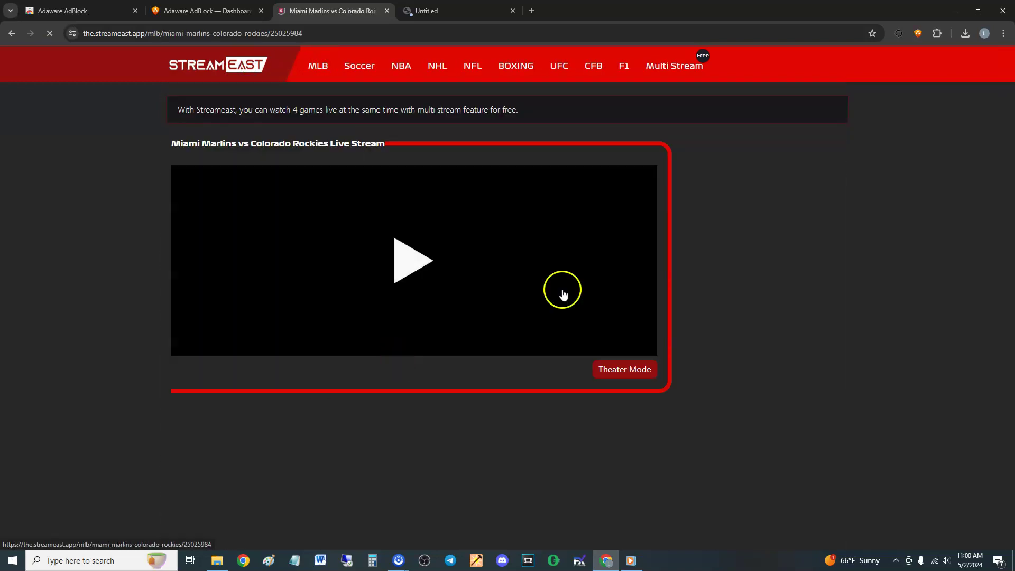
Check AdBlock's blocked ads and other blocked requests on the Miami Marlins vs Colorado Rockies page.
left_click(919, 35)
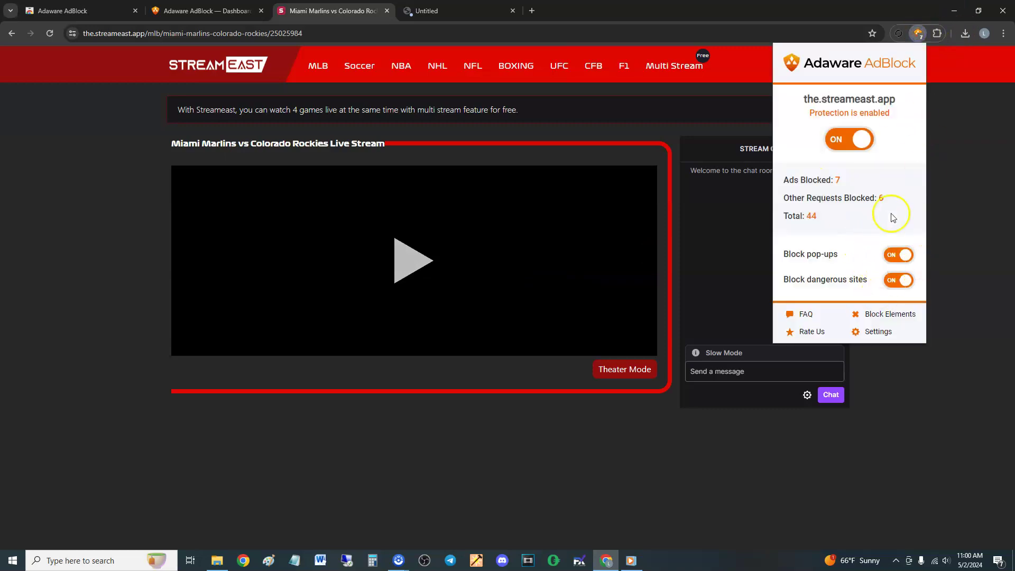
left_click_drag(794, 183, 844, 182)
left_click(828, 178)
Try to play the NBA stream Indiana Pacers vs Milwaukee Bucks and check AdBlock's blocking counts there.
left_click(391, 68)
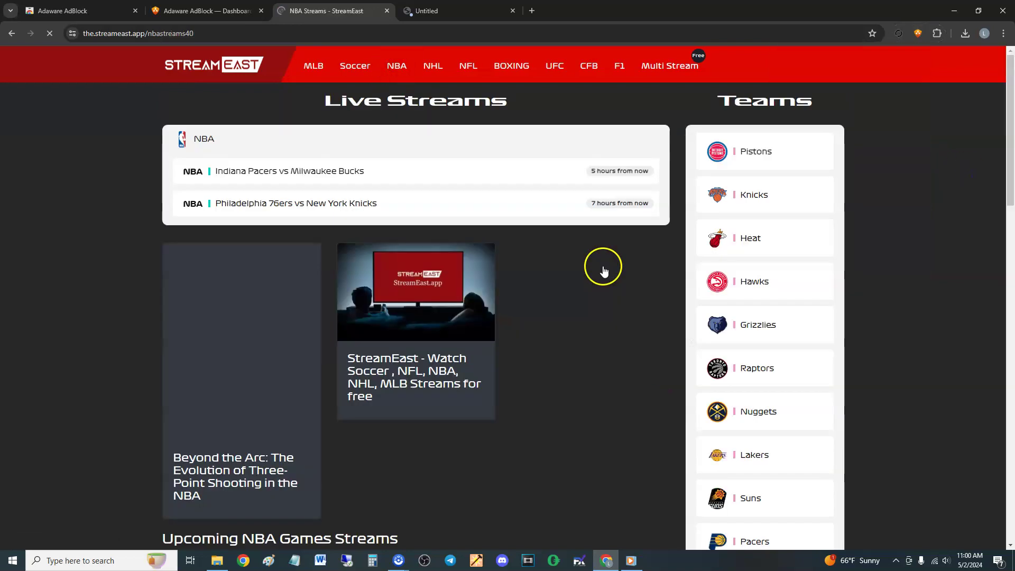
left_click(246, 175)
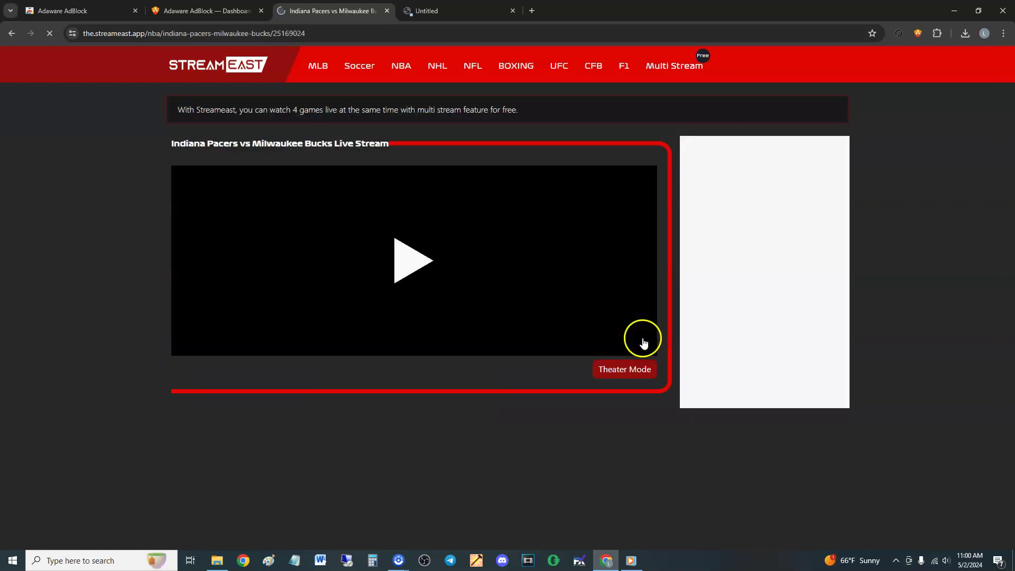
left_click(412, 262)
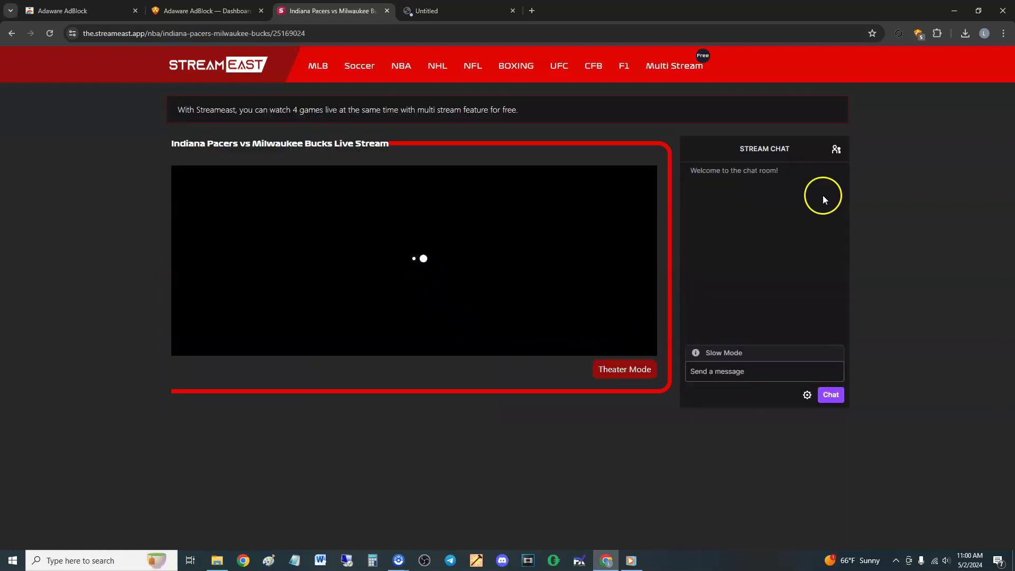
left_click(917, 36)
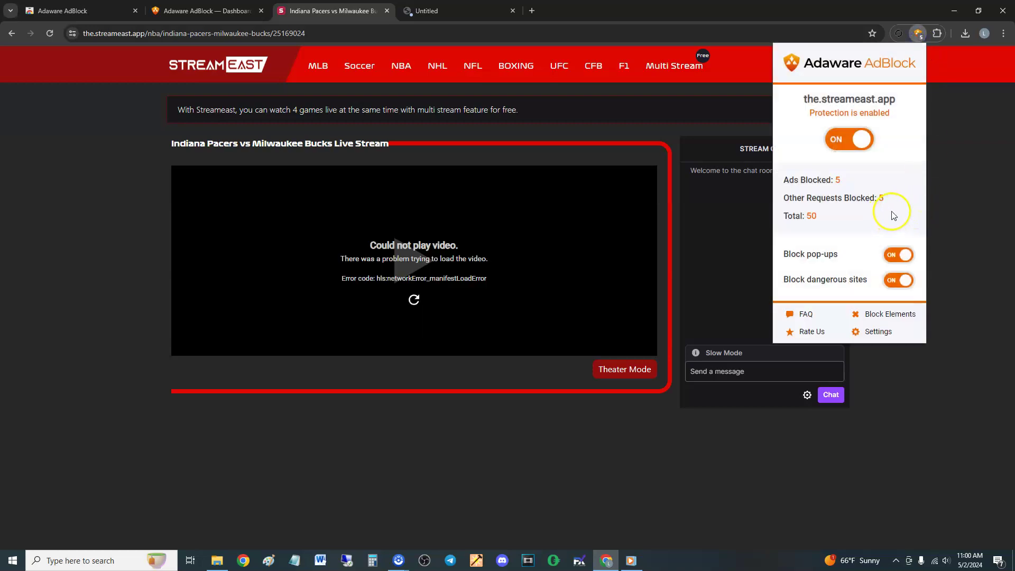
left_click(553, 255)
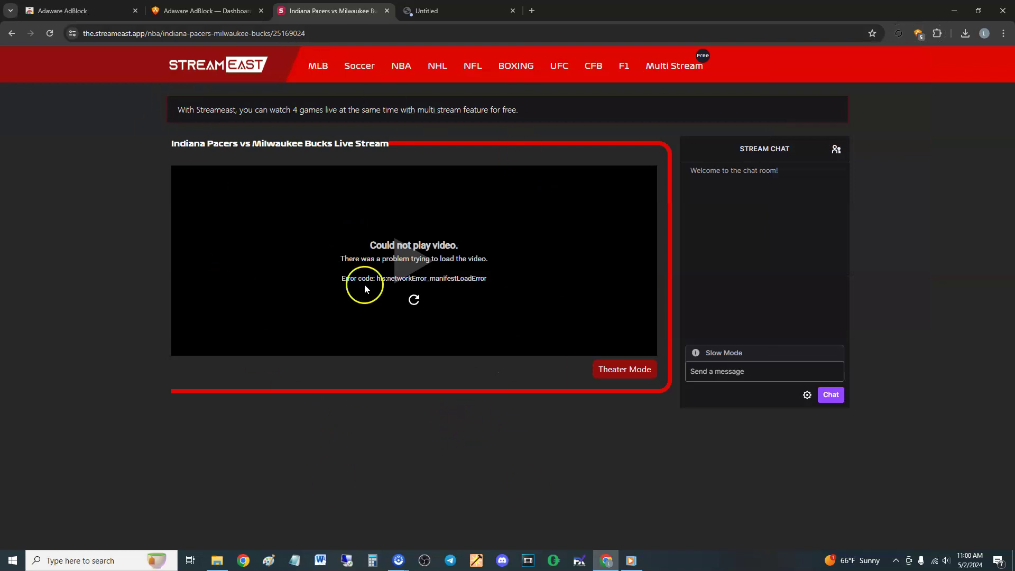
Search the web for "piratebay" and open the thepiratebay3.co result.
left_click(374, 35)
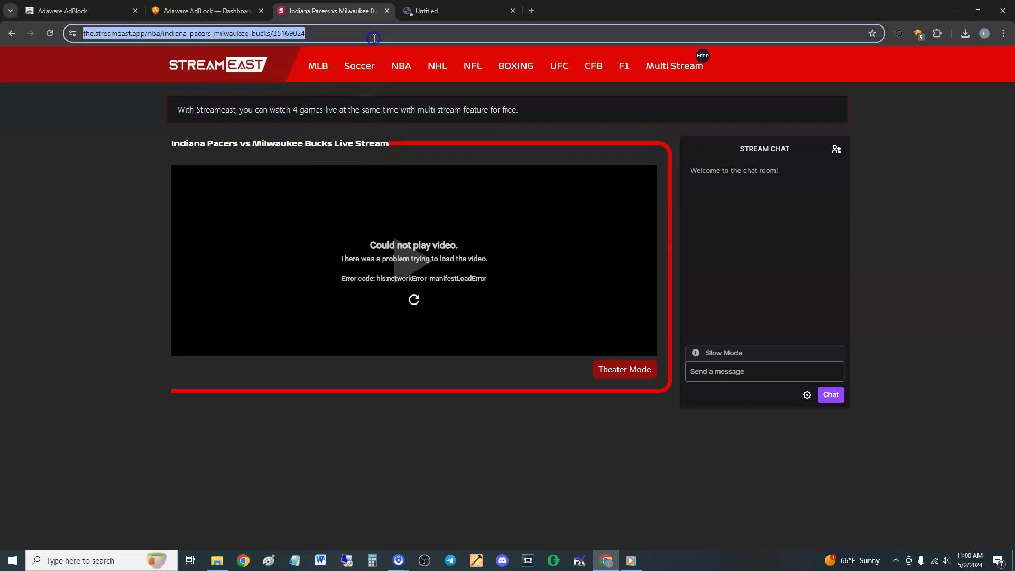
type("piratebay")
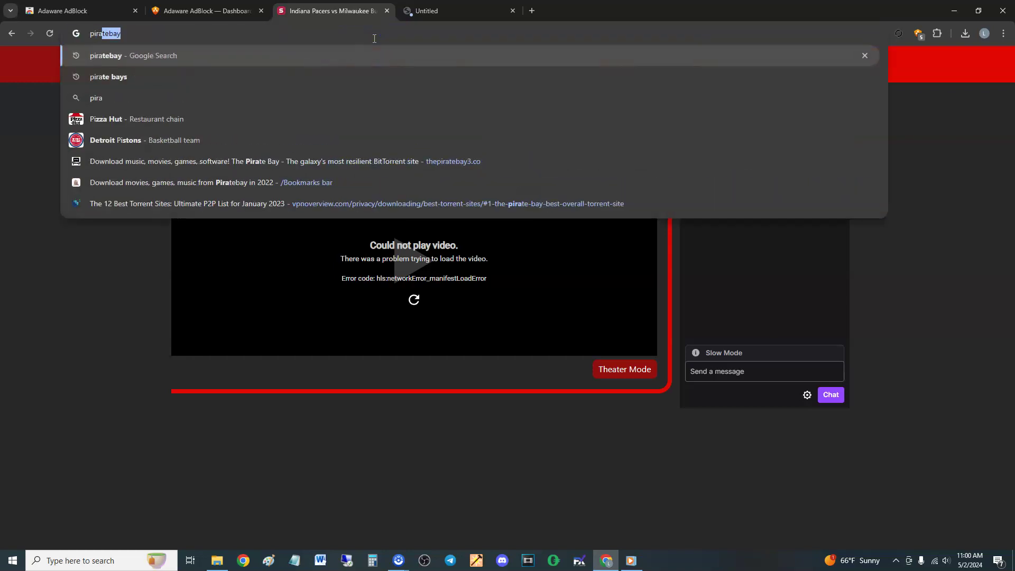
key("Return")
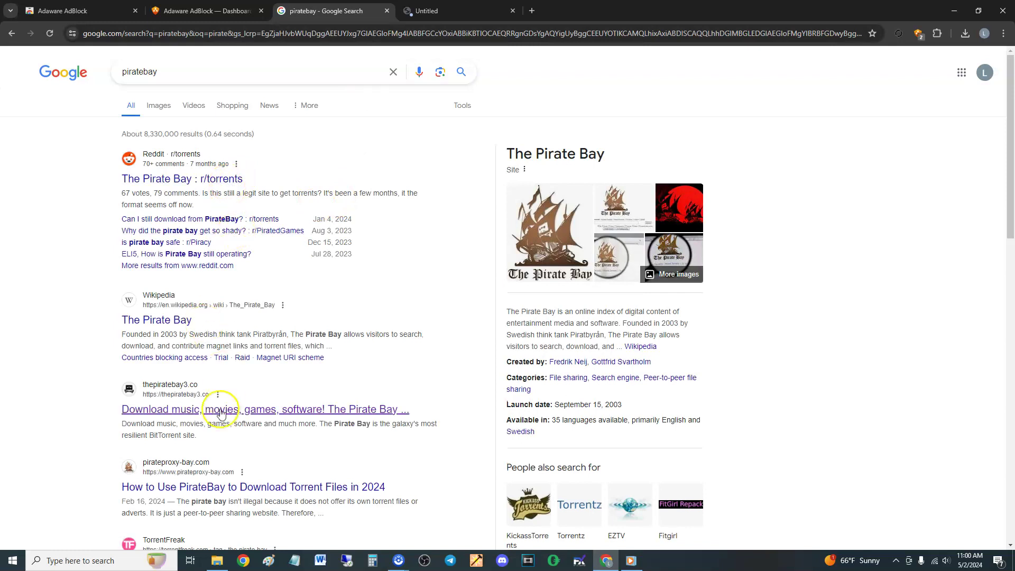
left_click(284, 410)
Search The Pirate Bay for "the chosen" again.
left_click(464, 239)
left_click(480, 261)
left_click(498, 273)
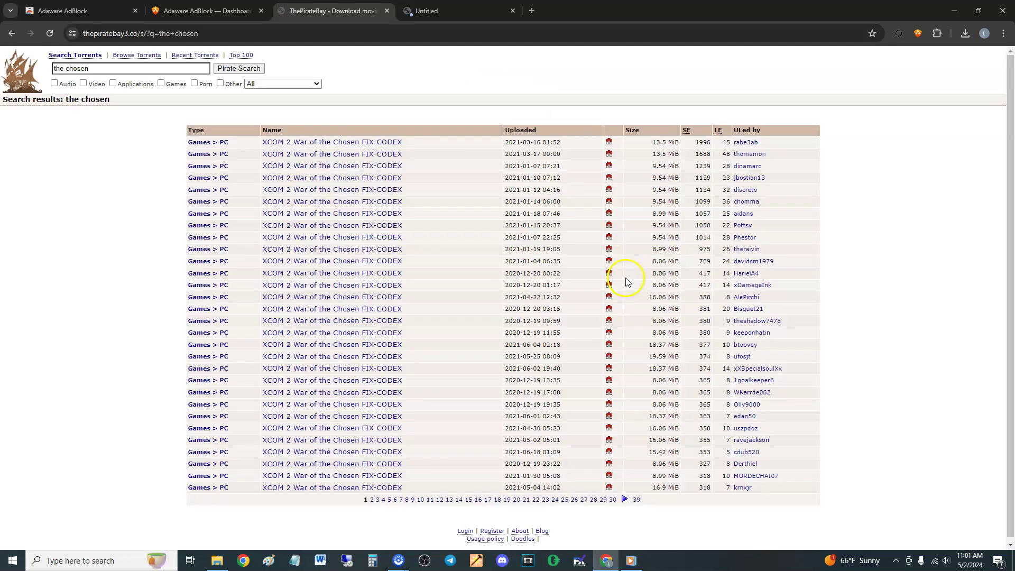
Check AdBlock's blocking counts and pop-up setting for thepiratebay3.co and open the extension's settings dashboard.
left_click(918, 34)
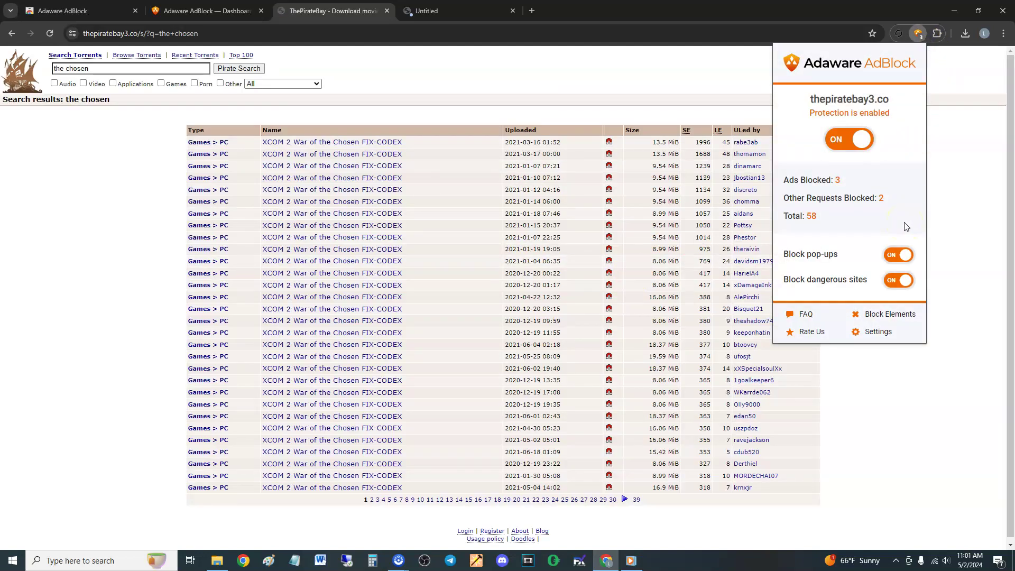
left_click(992, 151)
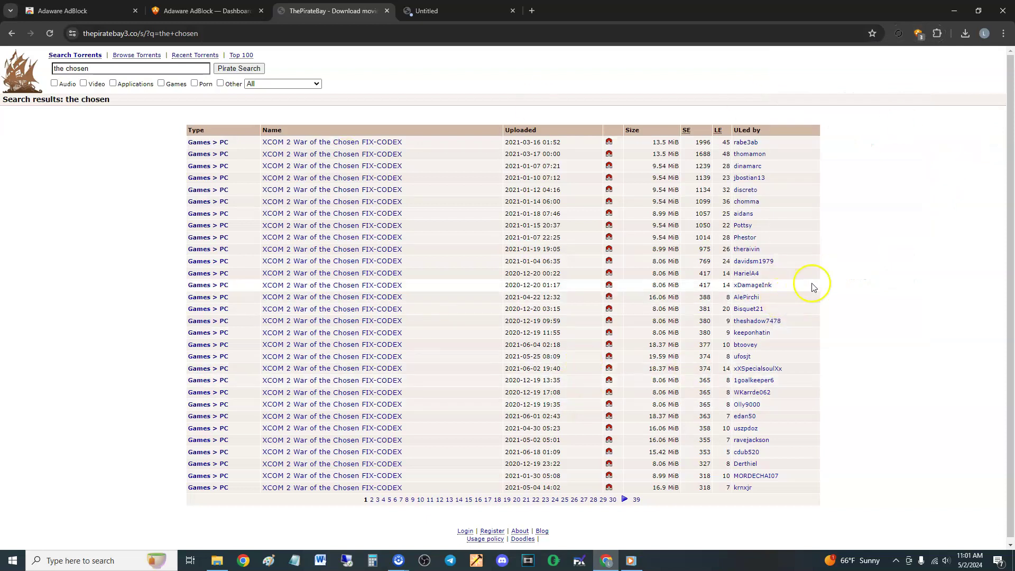
left_click(917, 33)
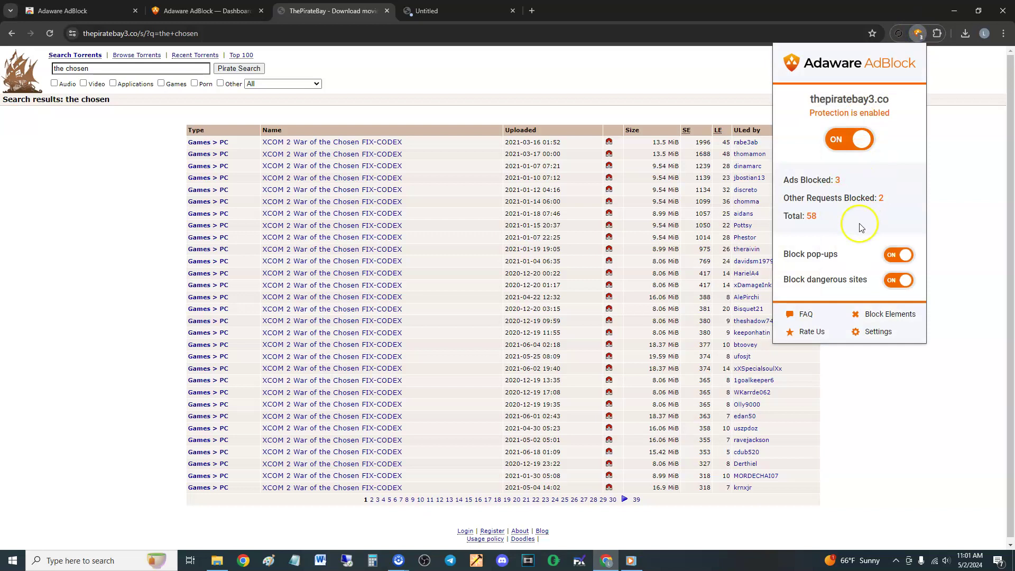
left_click(877, 332)
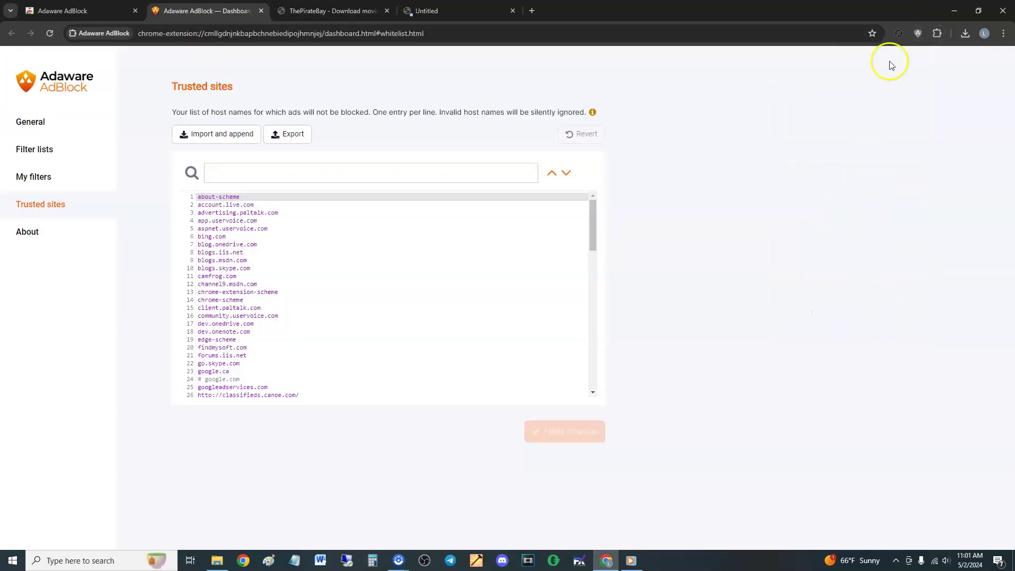
Toggle AdBlock's protection and pop-up blocking for the extension's own dashboard page.
left_click(919, 34)
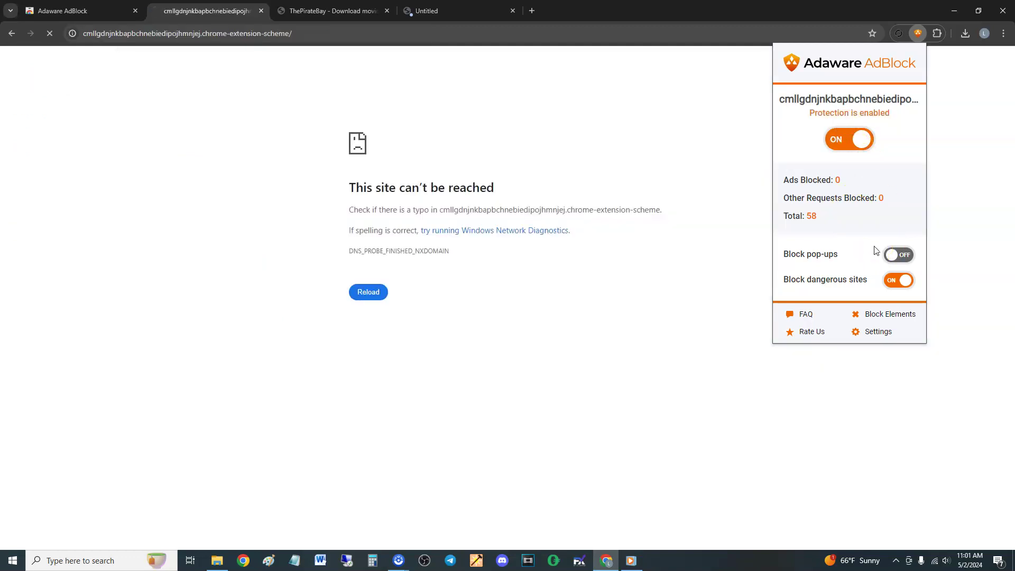
left_click(858, 141)
left_click(902, 256)
left_click(435, 70)
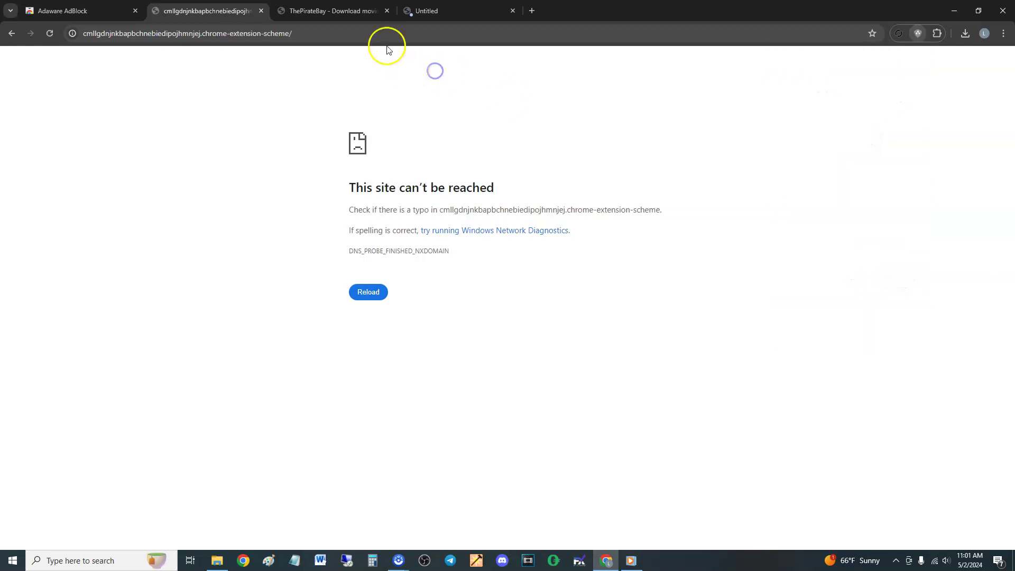
Return to The Pirate Bay search results and check AdBlock's status for thepiratebay3.co.
left_click(356, 11)
left_click(918, 33)
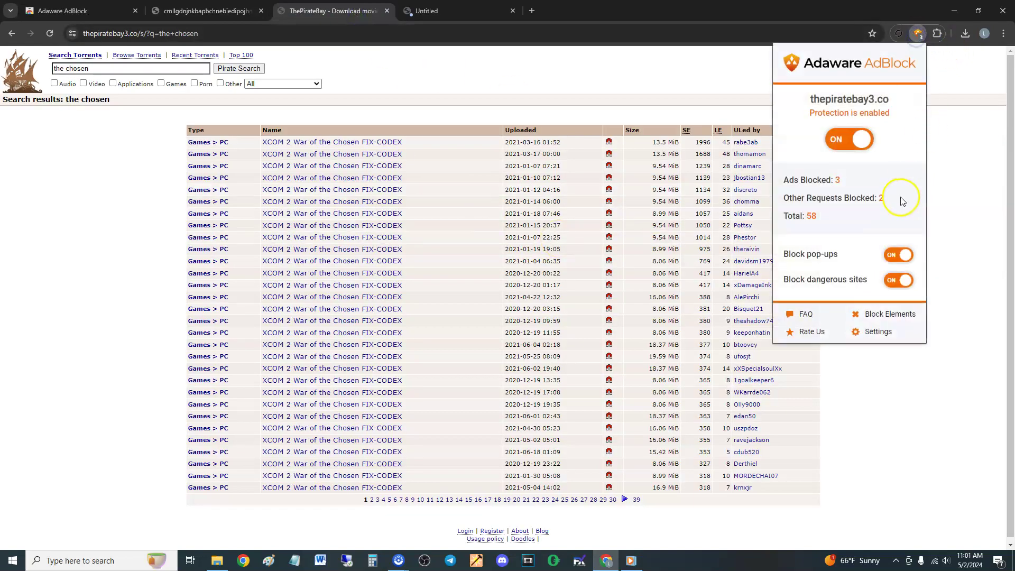
Check AdBlock's protection status on the unreachable chrome-extension-scheme page.
left_click(205, 10)
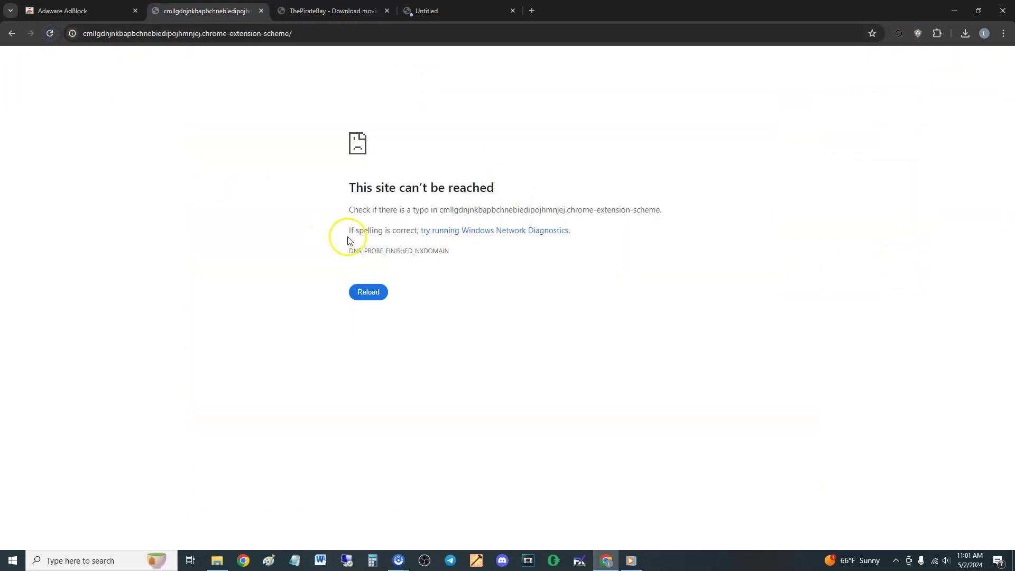
left_click(922, 38)
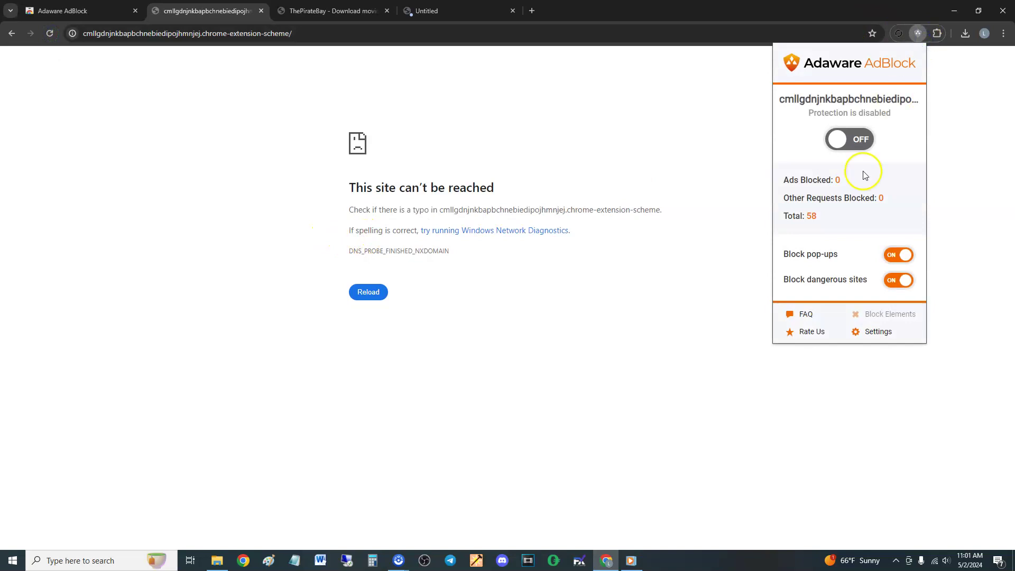
left_click(744, 270)
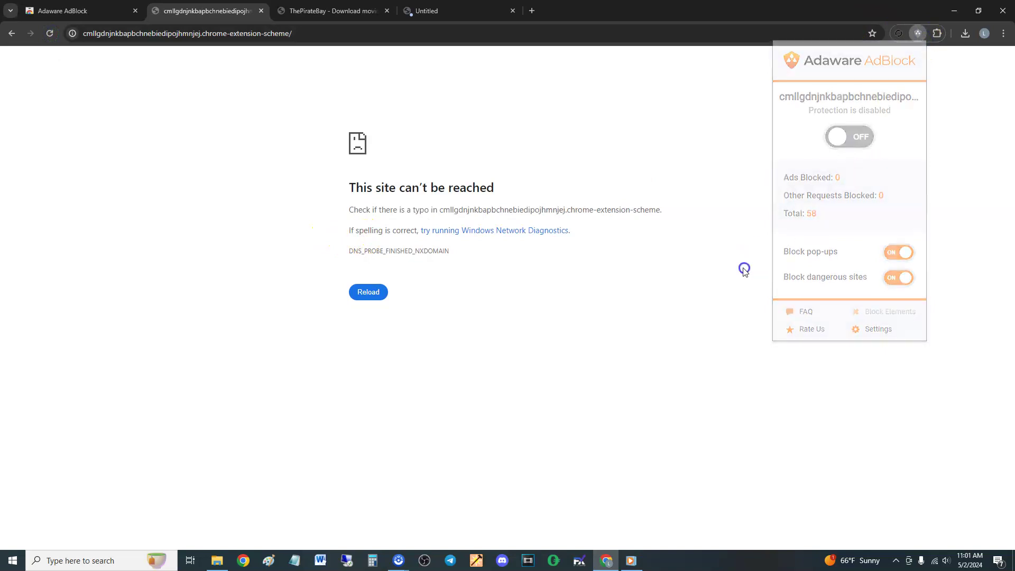
Go back to the Trusted sites dashboard and check AdBlock's protection status for that page.
left_click(7, 34)
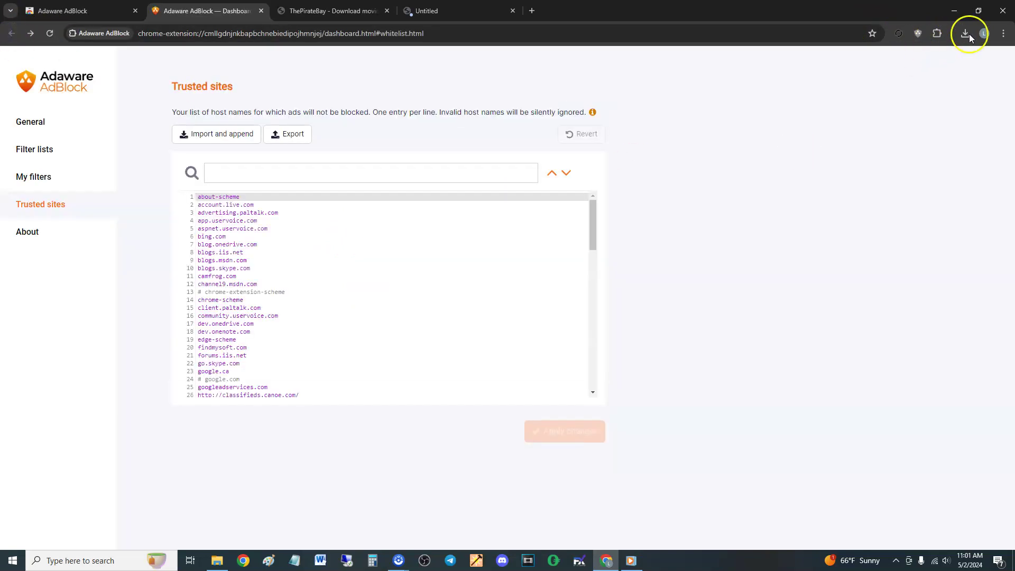
left_click(918, 34)
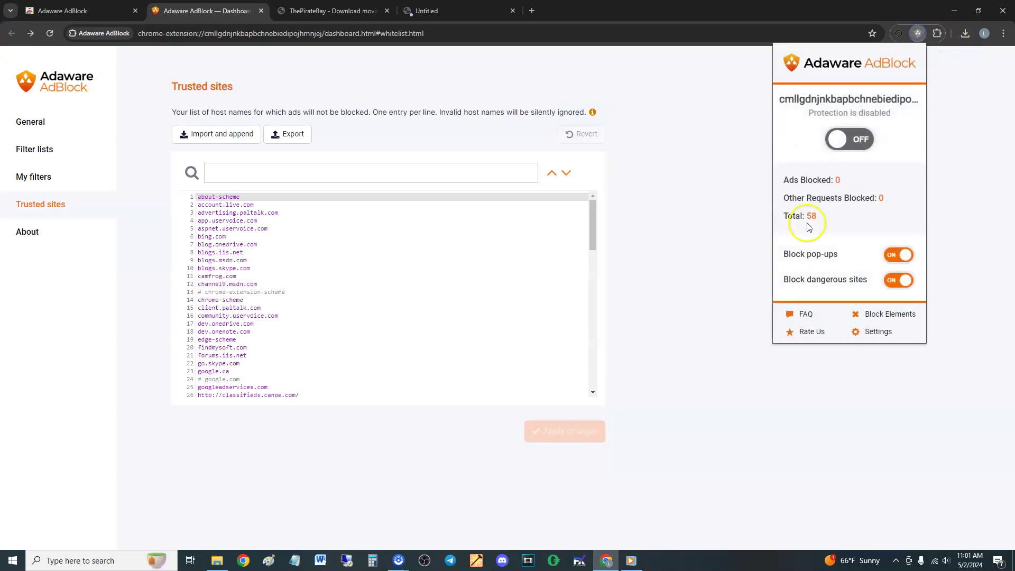
left_click(314, 391)
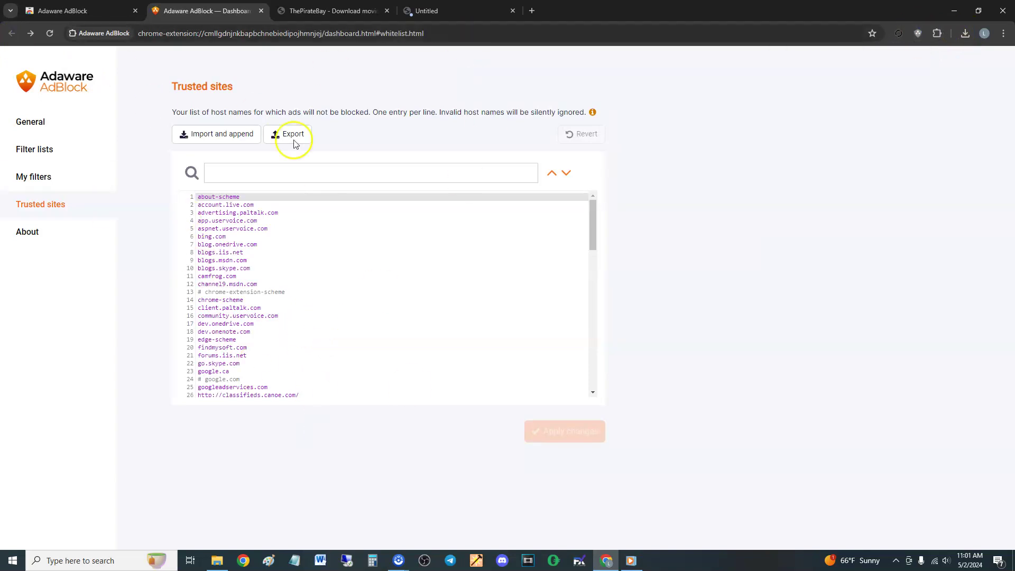
left_click(340, 165)
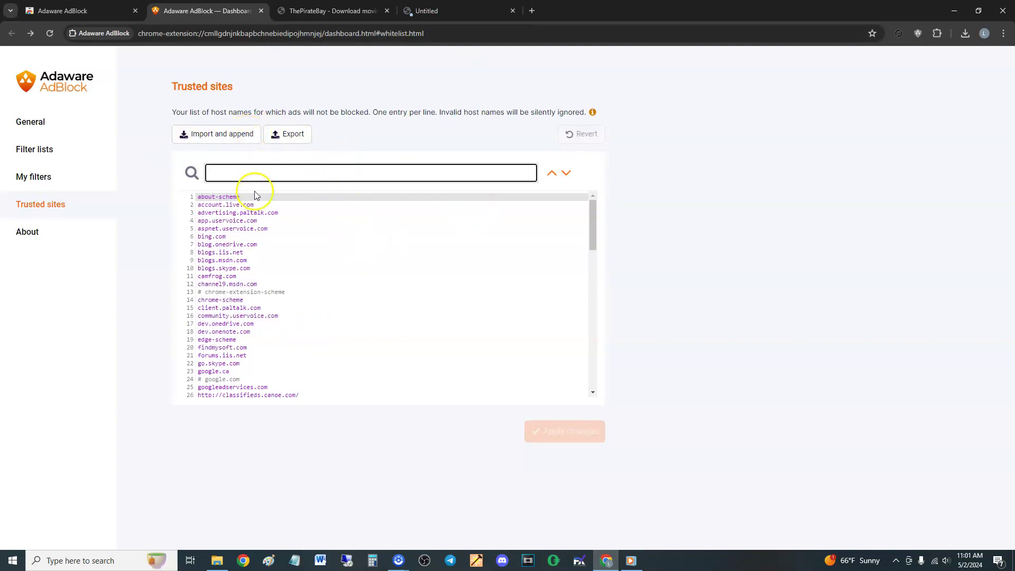
Return to The Pirate Bay results for "the chosen" and check AdBlock's blocking counts there.
left_click(393, 11)
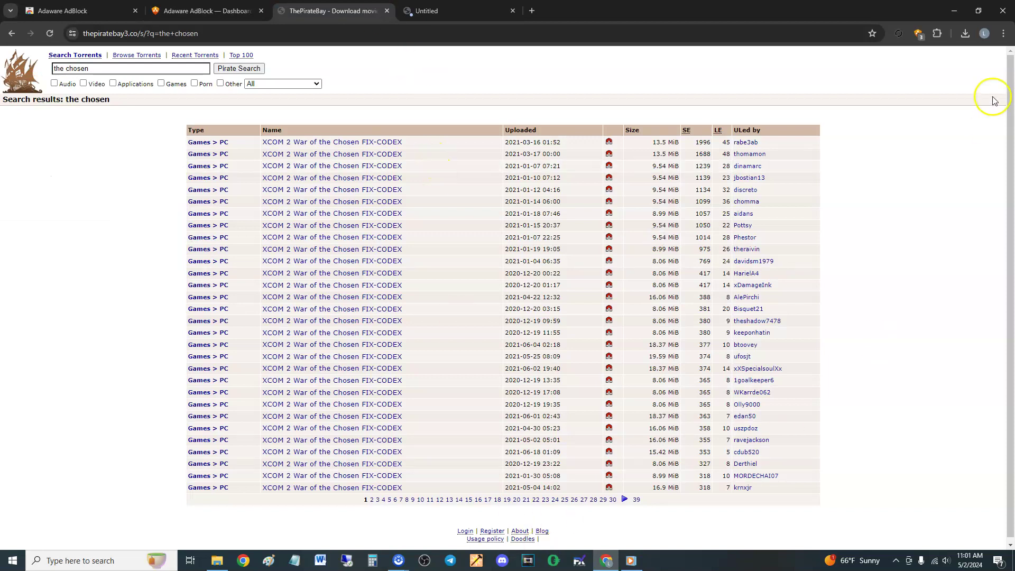
left_click(918, 35)
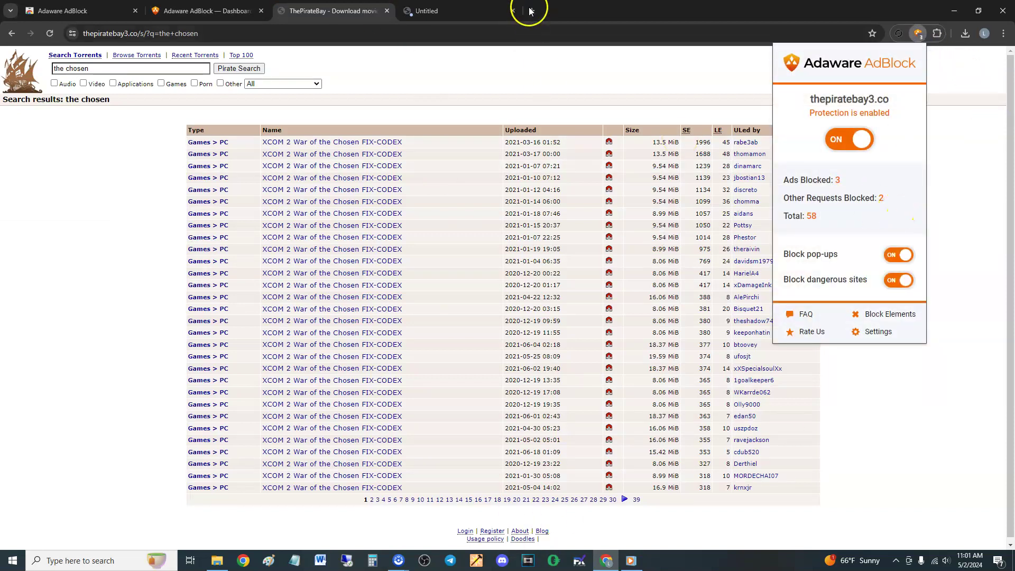
left_click(494, 11)
Decline the request to open µTorrent Web and close the untitled magnet-link tab.
left_click(532, 10)
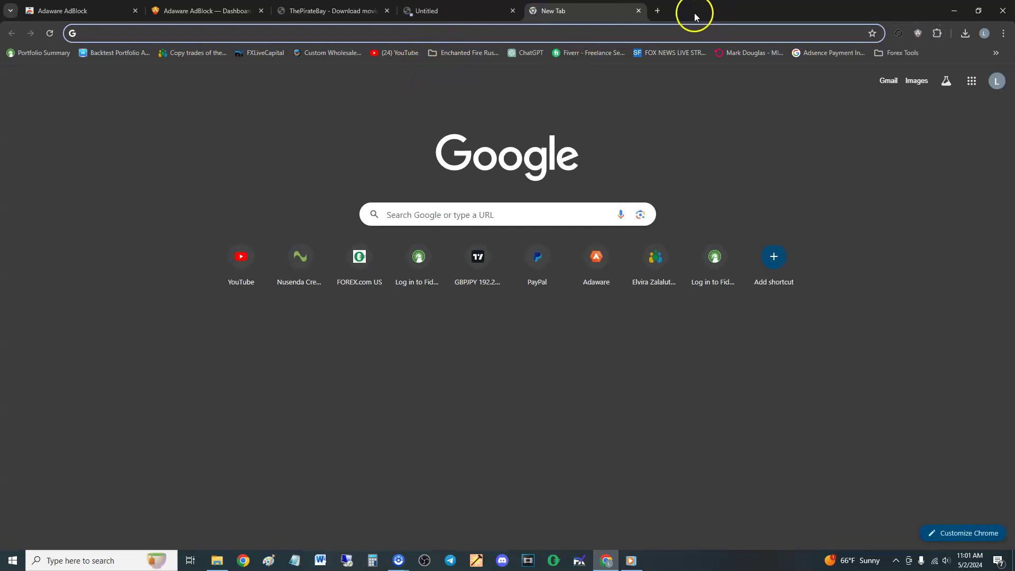
left_click(638, 11)
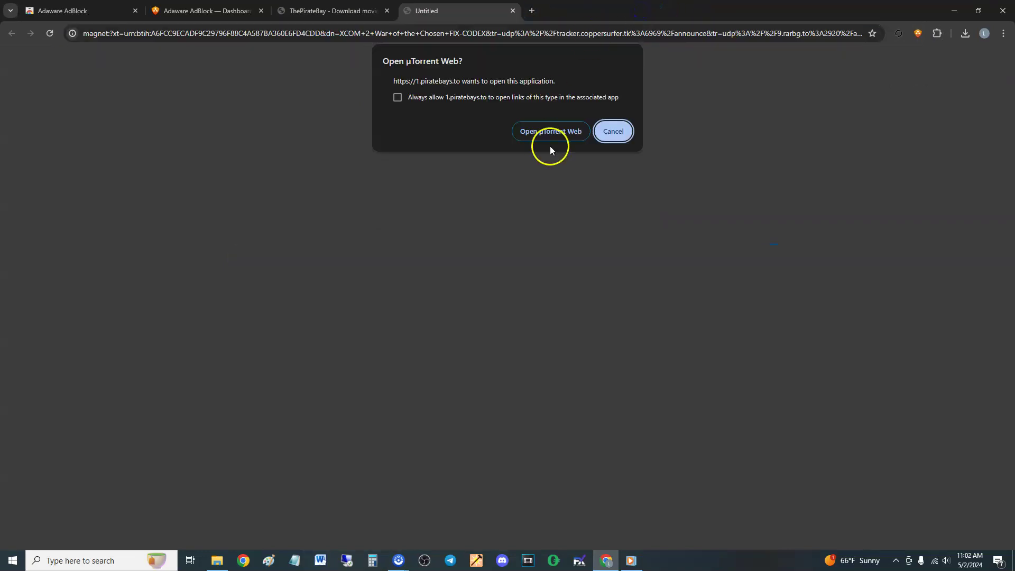
left_click(609, 130)
left_click(512, 11)
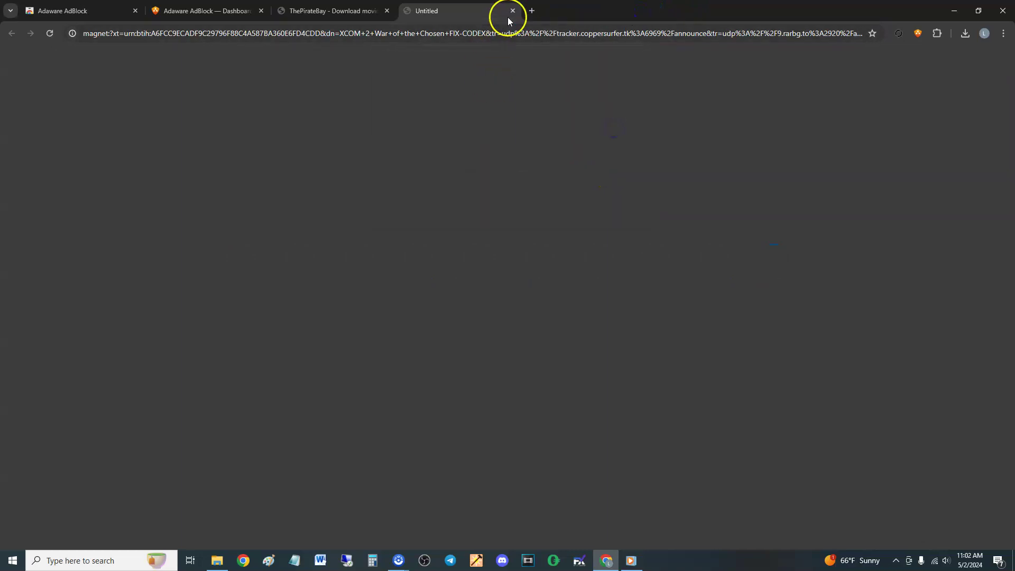
Recheck AdBlock's status for thepiratebay3.co and close the Trusted sites dashboard tab.
left_click(918, 34)
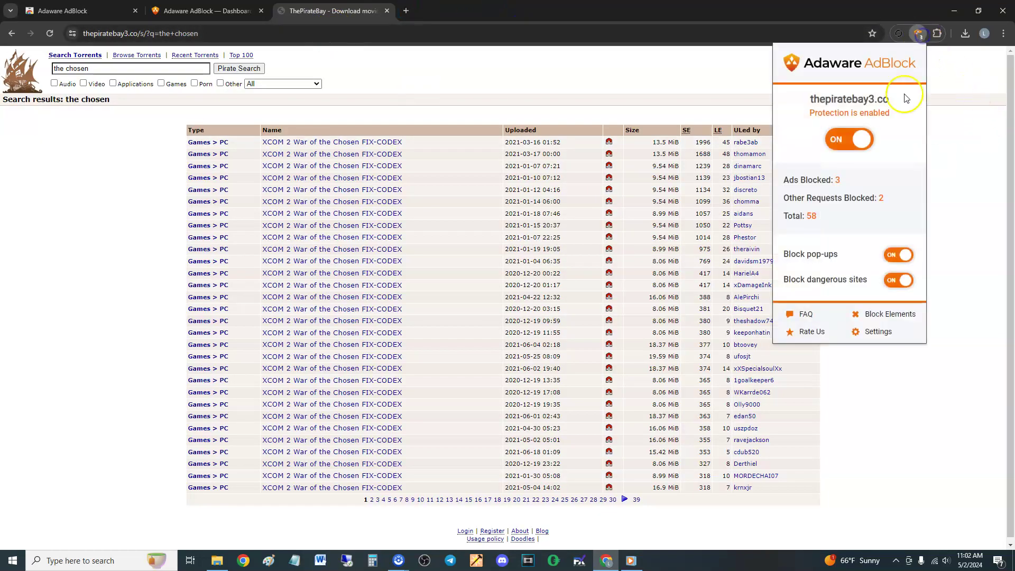
left_click(258, 11)
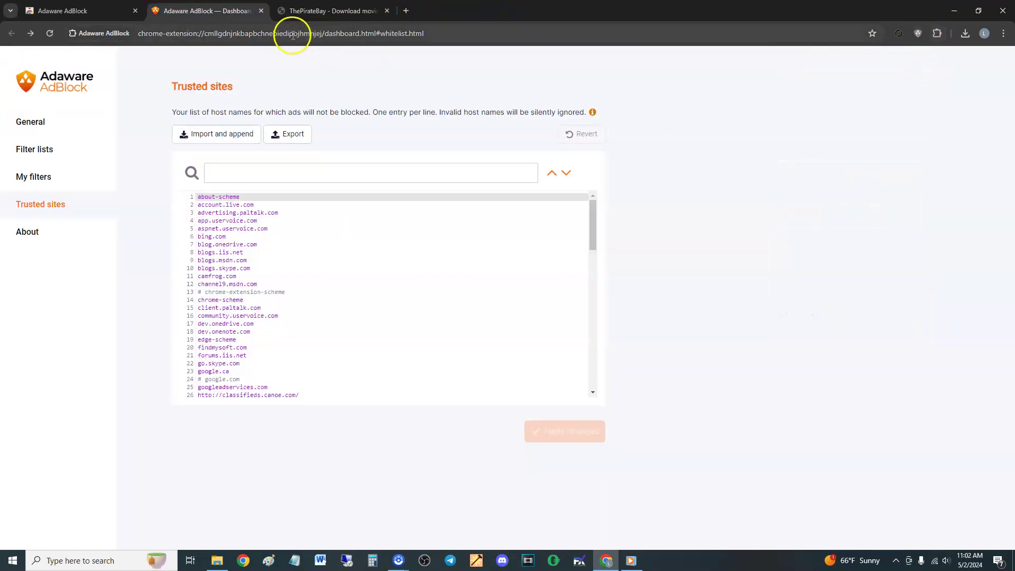
left_click(261, 11)
Check AdBlock's protection status and blocking settings on its Chrome Web Store page.
left_click(80, 11)
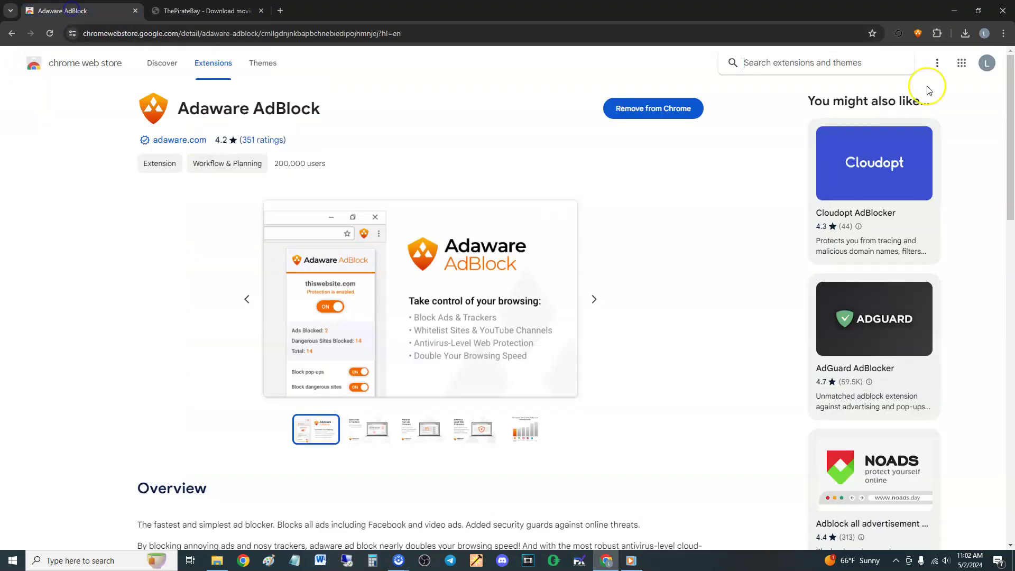
left_click(917, 34)
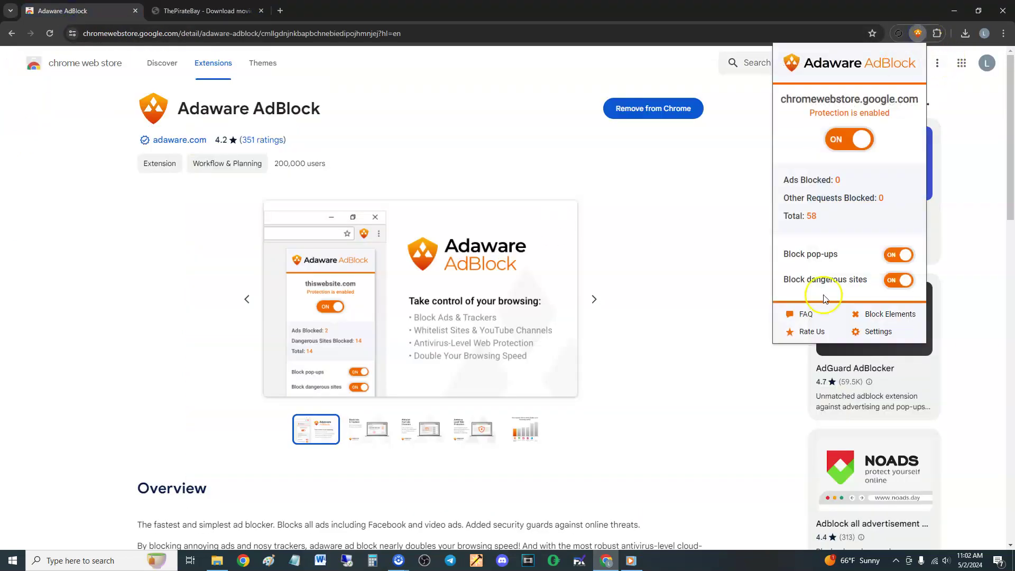
left_click(696, 233)
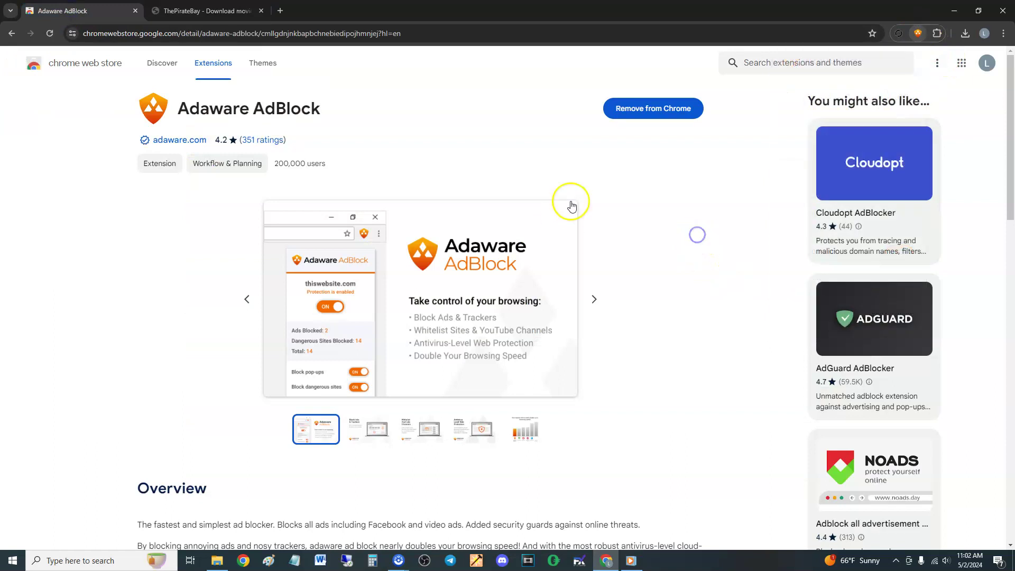
left_click(280, 11)
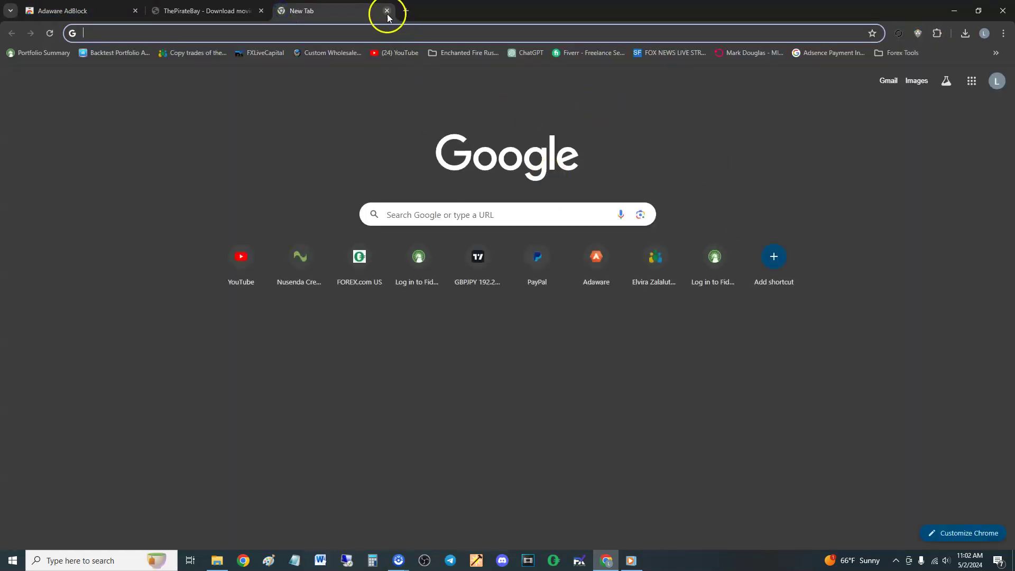
left_click(386, 11)
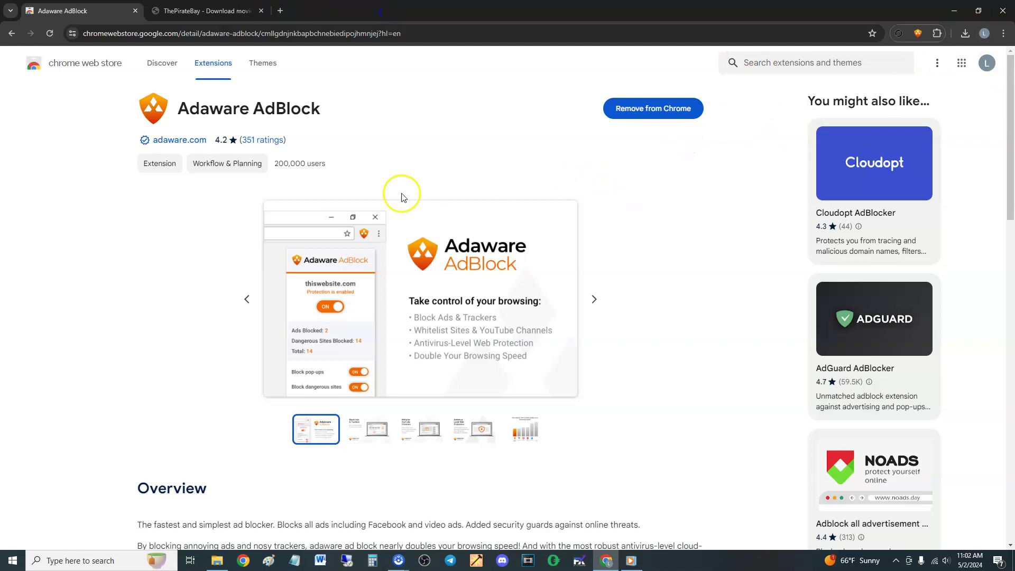
Review AdBlock's status on The Pirate Bay results page and open the extension's settings dashboard.
left_click(232, 11)
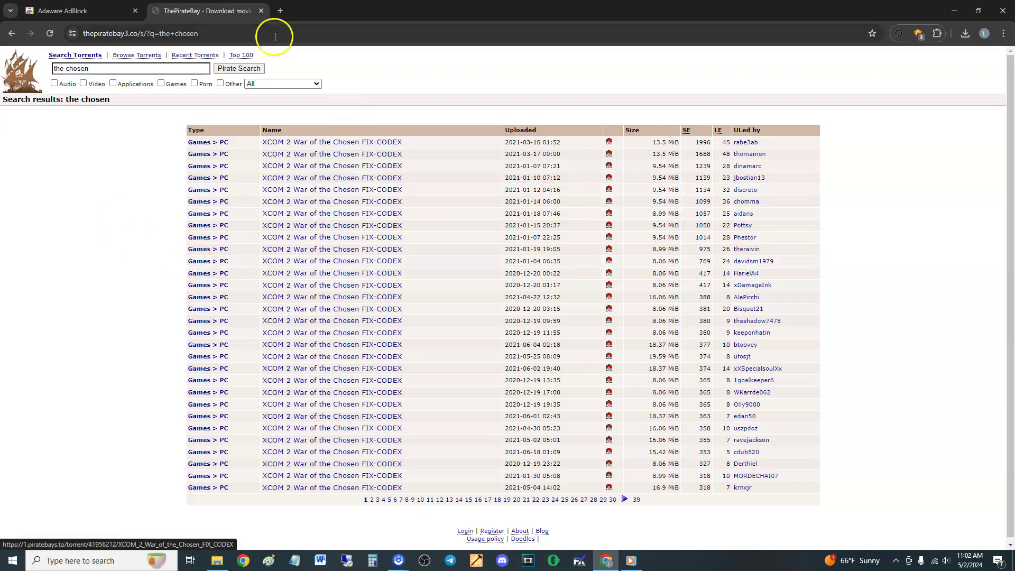
left_click(917, 35)
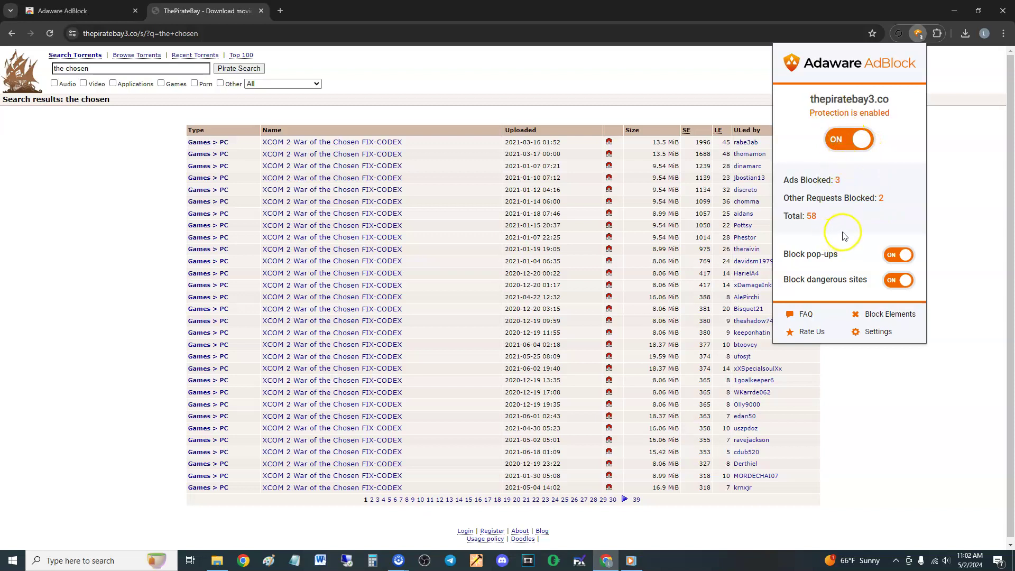
left_click(876, 331)
Inspect the Trusted sites search box and host list, and return to the extension's Chrome Web Store page.
left_click(309, 171)
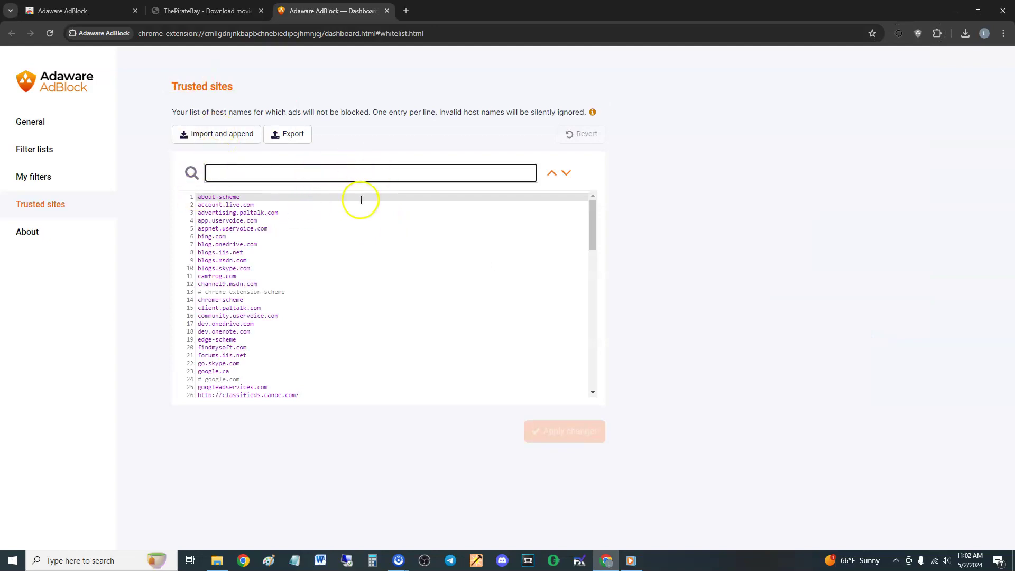
left_click(383, 176)
left_click(569, 292)
left_click(950, 137)
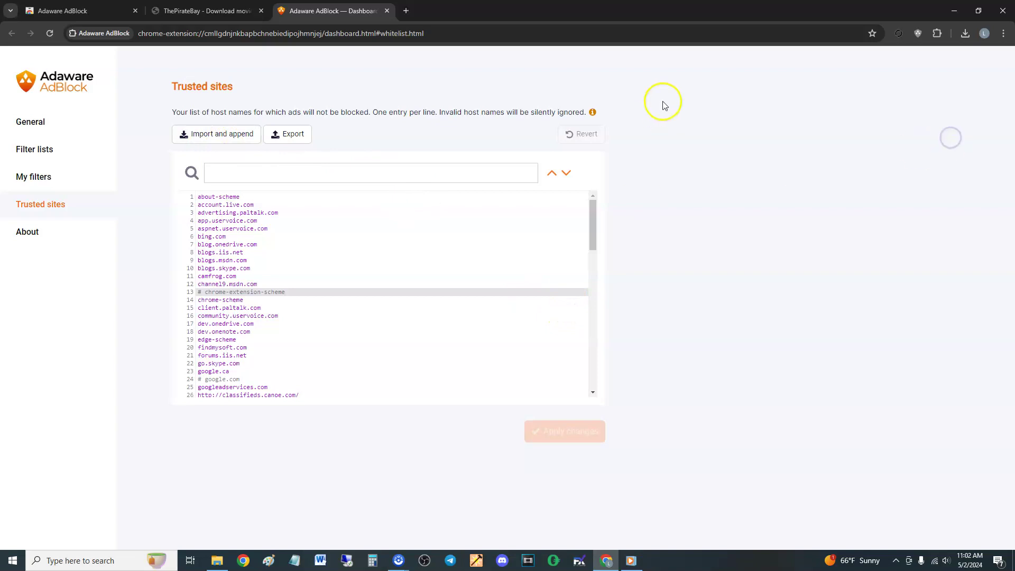
left_click(106, 10)
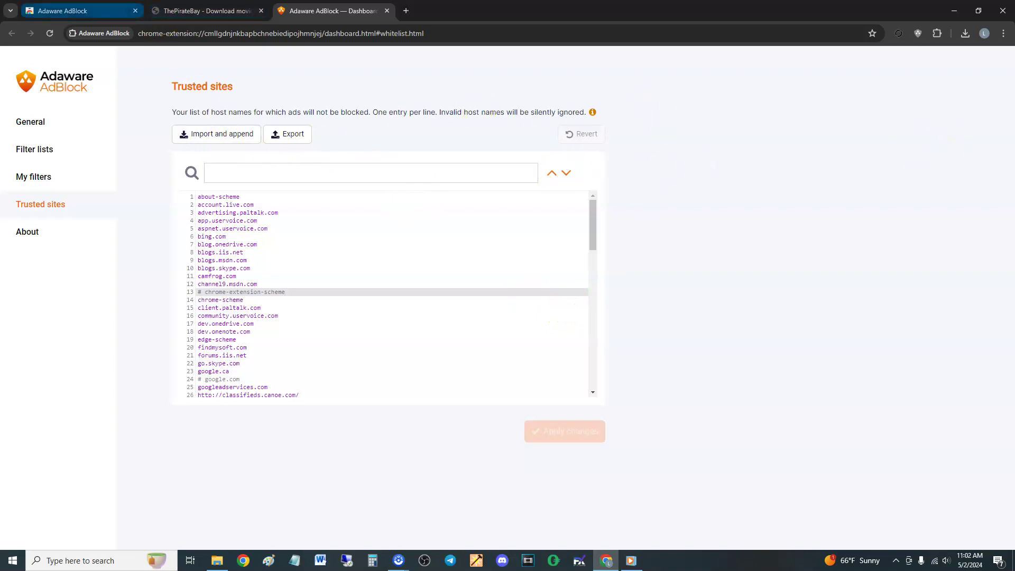